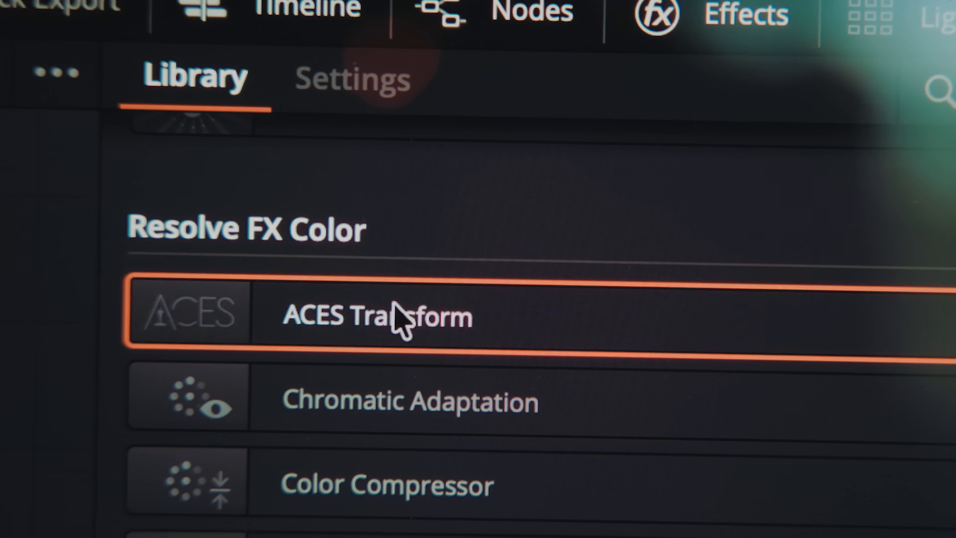
Apply the ACES Transform effect to a node in the DaVinci Resolve node graph
drag(395, 321, 5, 448)
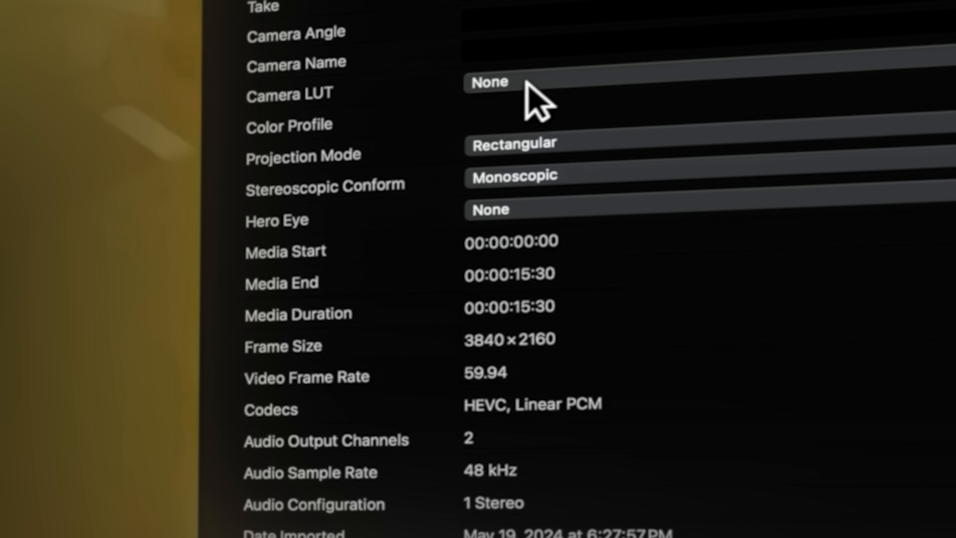
Choose a built-in Camera LUT for the selected clip in Final Cut Pro
click(526, 82)
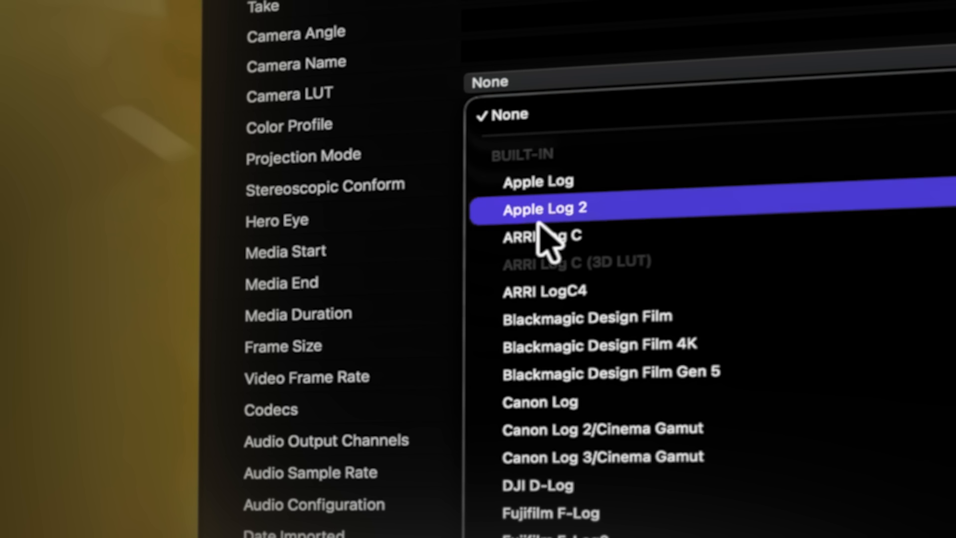
click(557, 311)
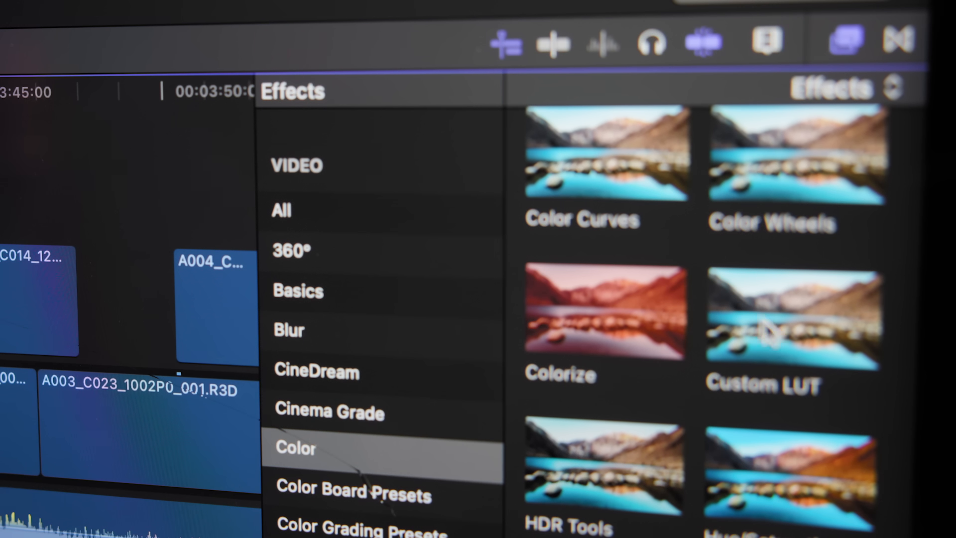
Add the Custom LUT effect to a timeline clip and place the Drive LUT above Color Wheels 1 in the effect order
drag(781, 330, 123, 364)
drag(369, 334, 262, 372)
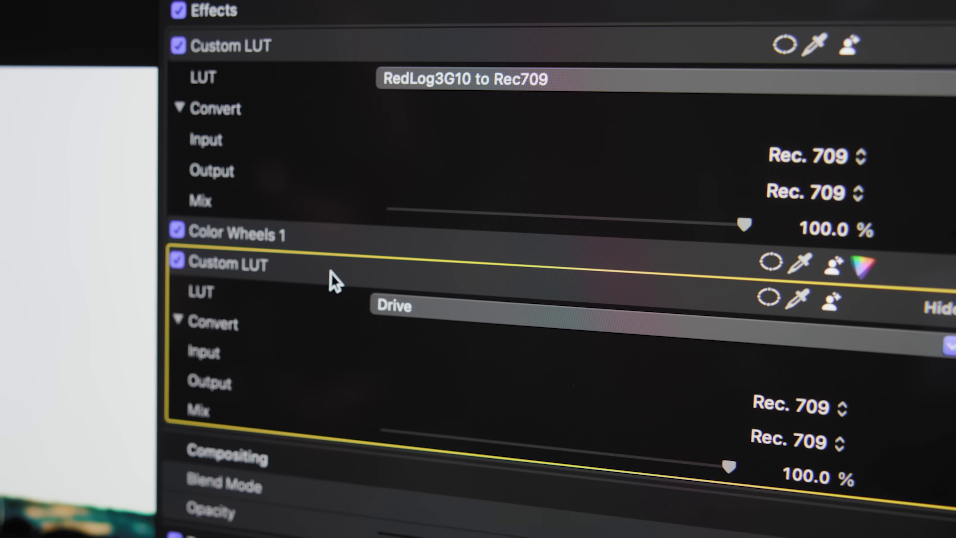
drag(331, 273, 336, 221)
Set the couple clip's Custom LUT to RedLog3G10 to Rec709
click(797, 135)
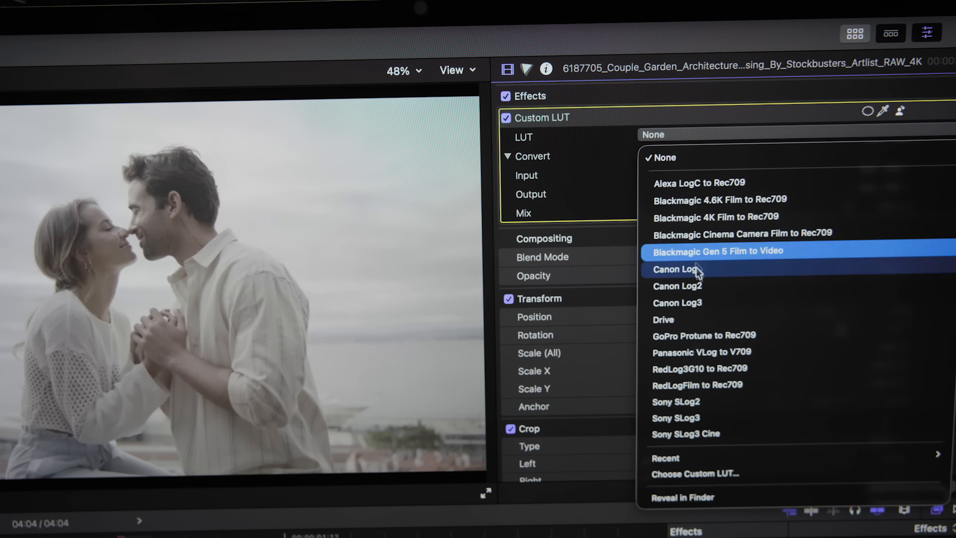
click(702, 367)
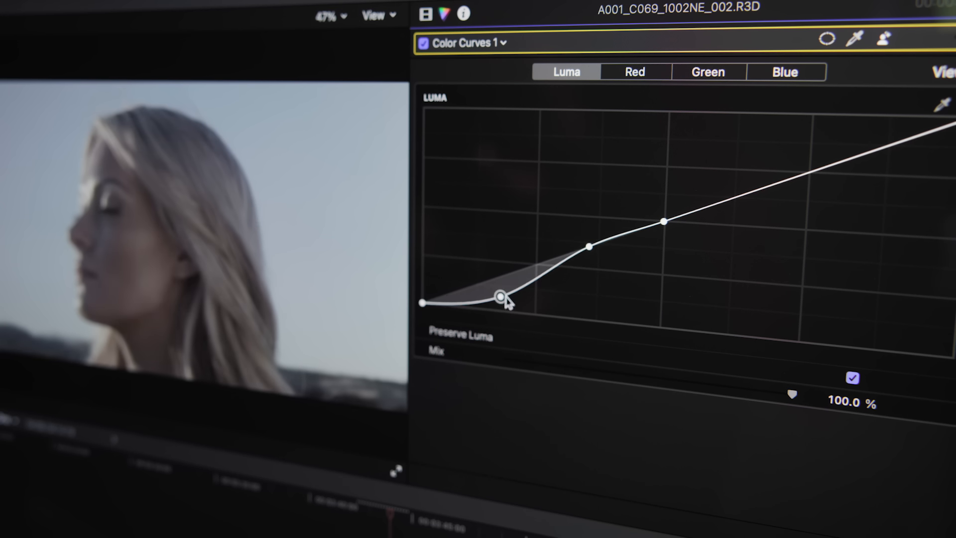
Reshape the Luma curve in Color Curves 1 by lowering the lower-midtone point slightly and raising the point above it
drag(589, 247, 588, 254)
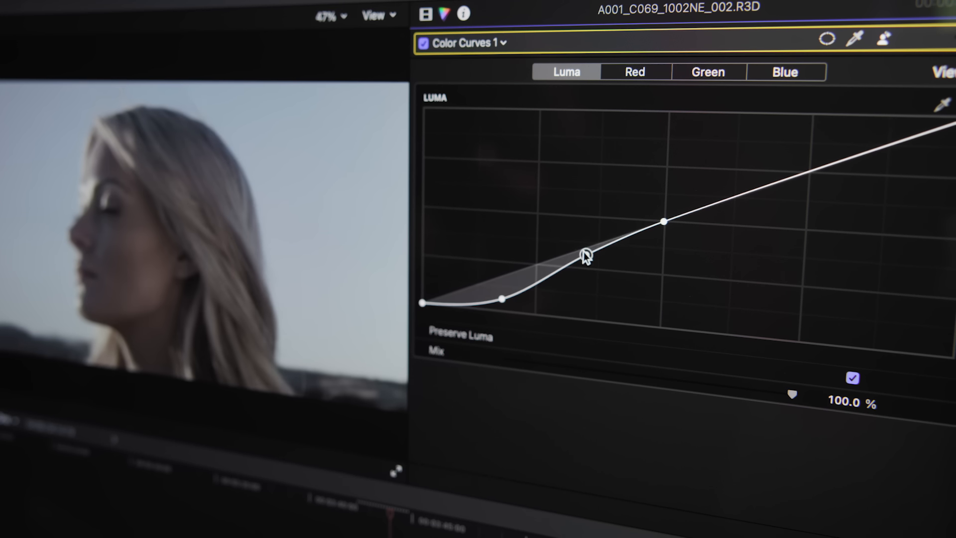
drag(664, 221, 666, 214)
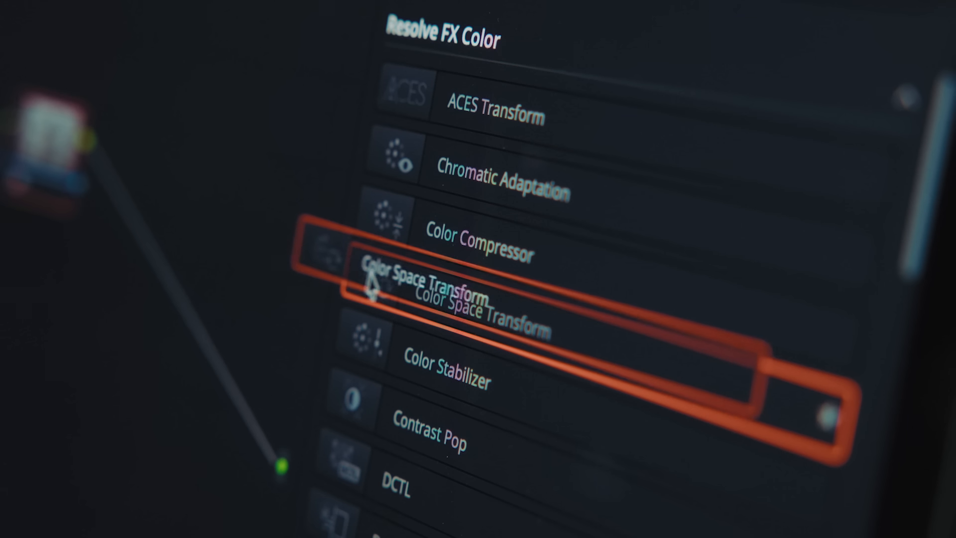
In DaVinci Resolve, add a Color Space Transform to the node with Sony S-Gamut3.Cine and Sony S-Log3 input and DaVinci Wide Gamut output color space
drag(363, 271, 49, 161)
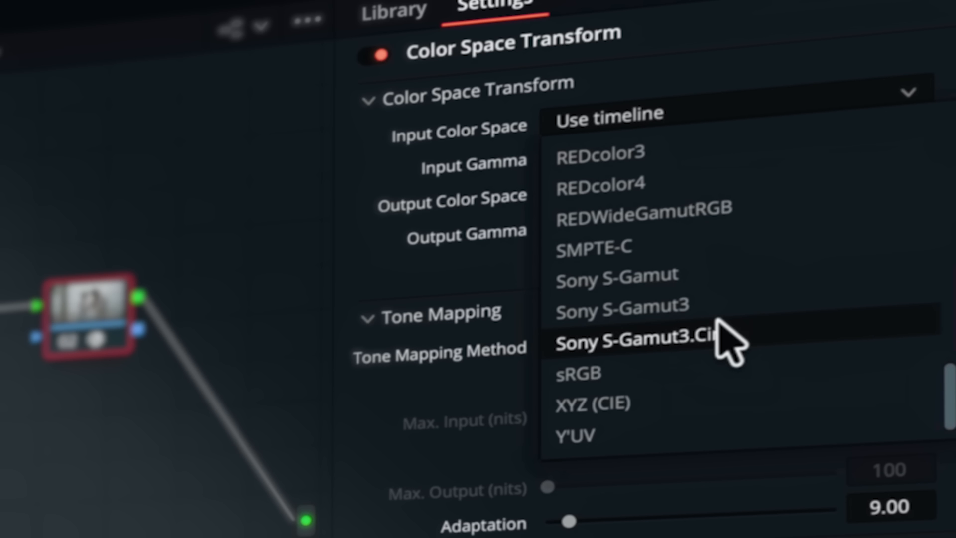
click(725, 341)
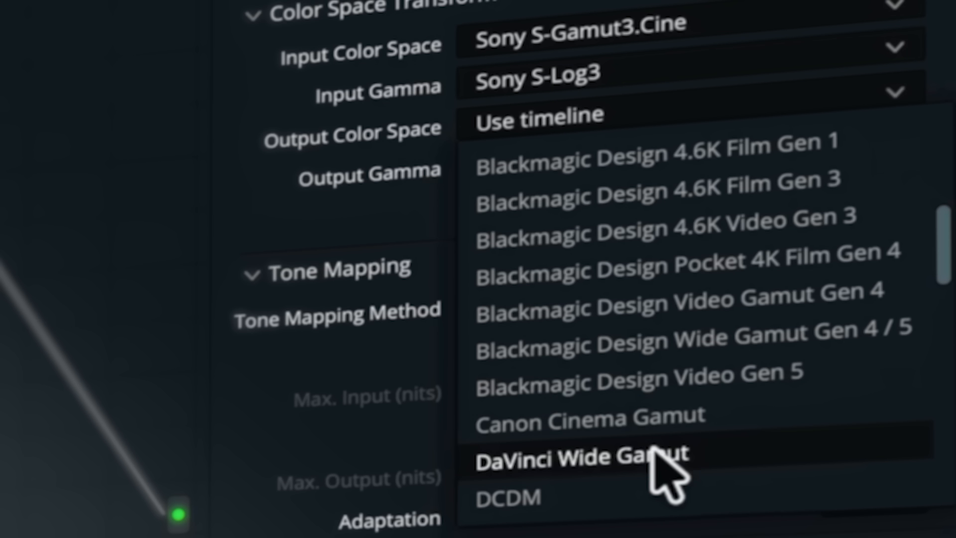
click(653, 451)
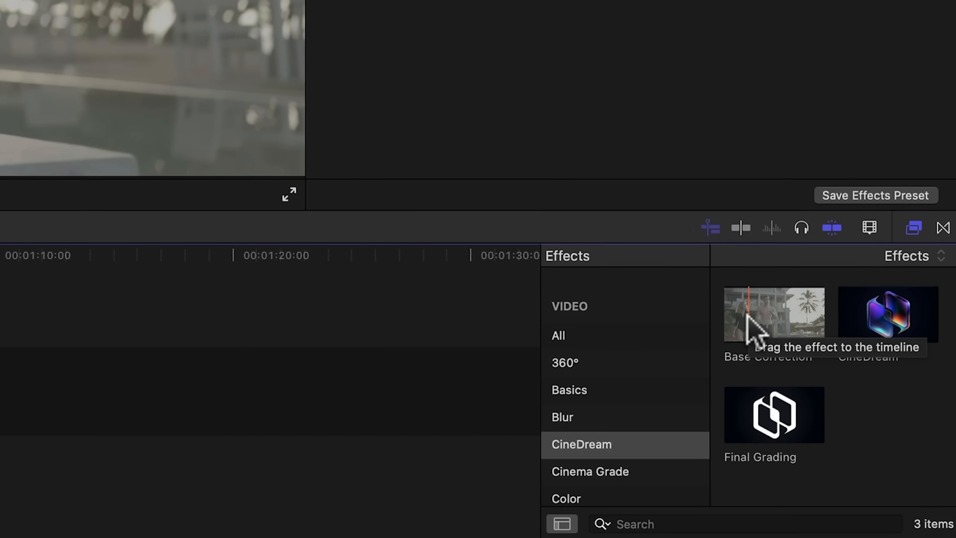
In Final Cut Pro, apply the CineDream Base Correction effect to the clip of the walking couple
click(881, 462)
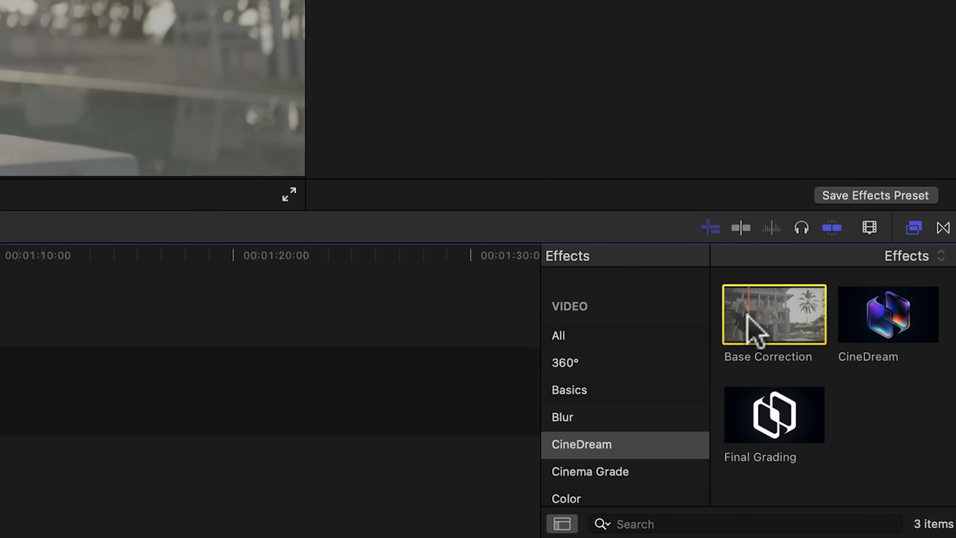
drag(747, 314, 534, 369)
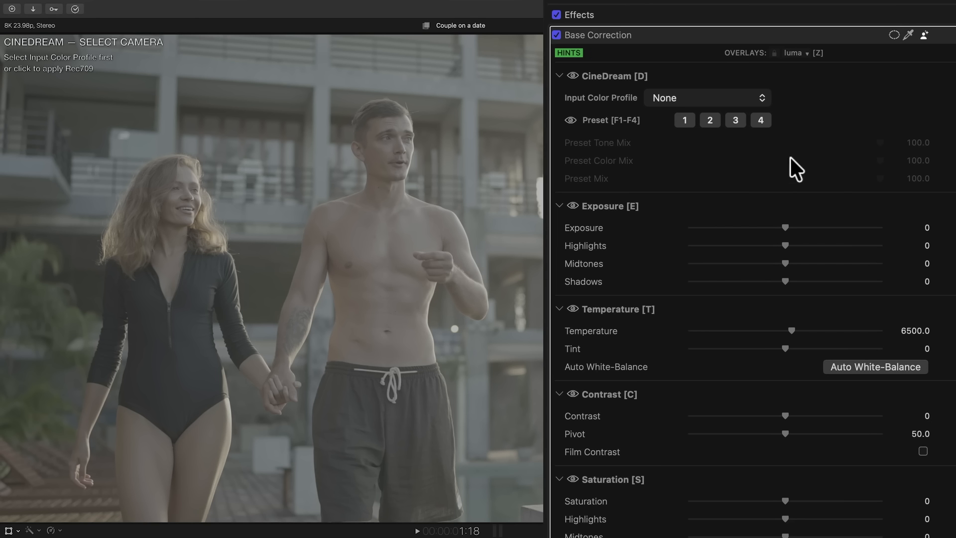
Set the Base Correction's Input Color Profile to Sony S-Log 3 Cine
click(762, 101)
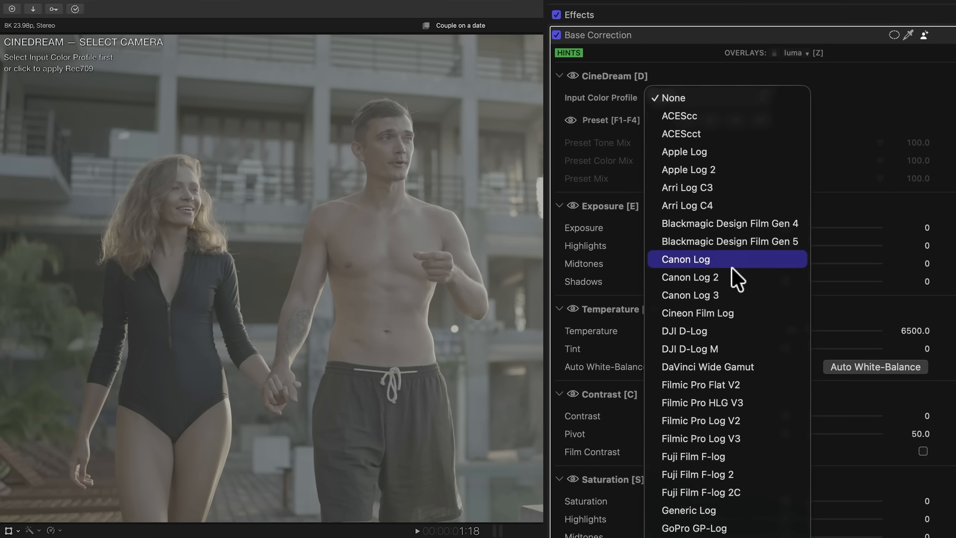
scroll(717, 319, down, 5)
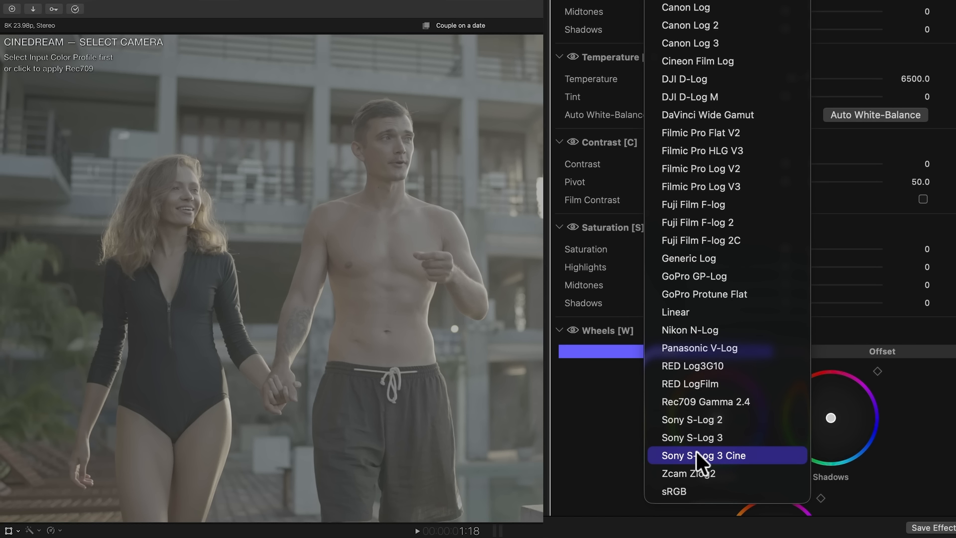
click(697, 456)
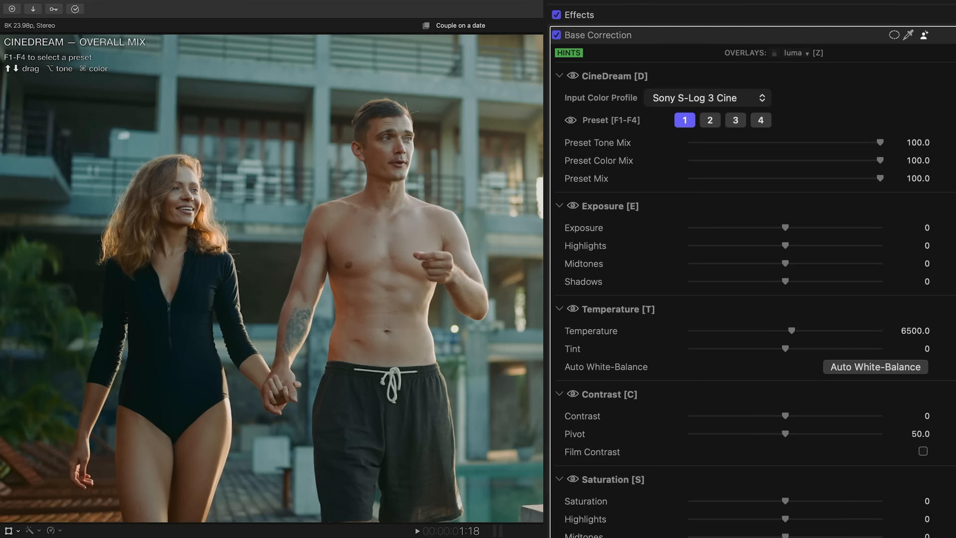
key(alt+Tab)
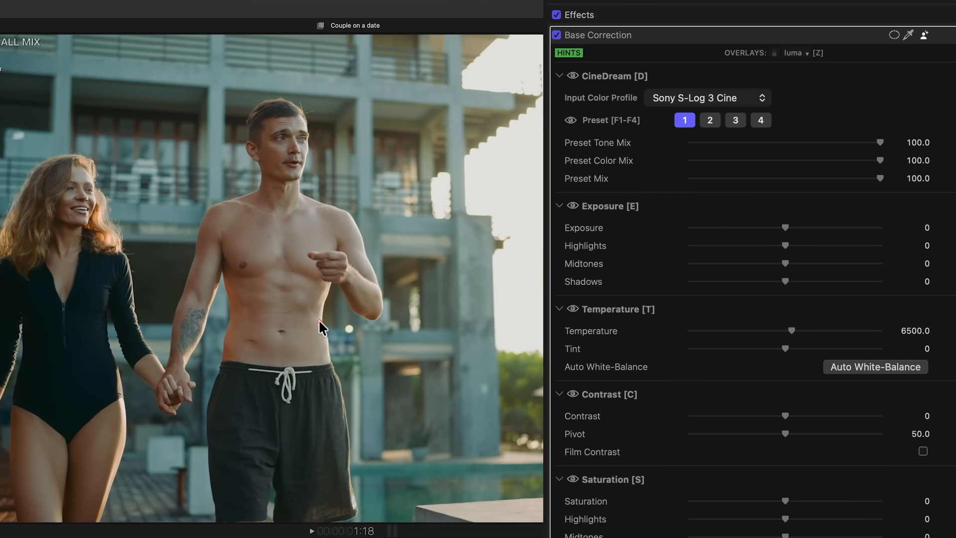
drag(426, 321, 459, 311)
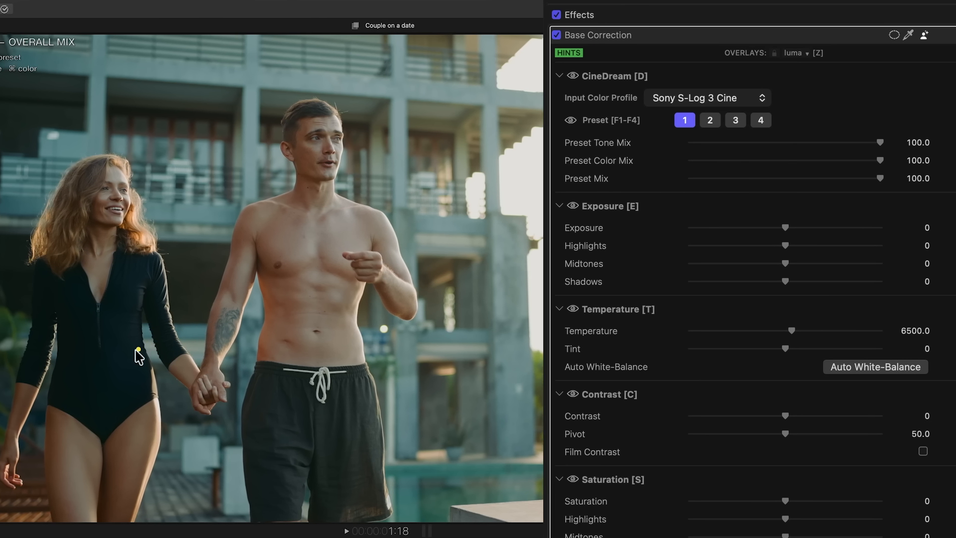
drag(138, 355, 242, 317)
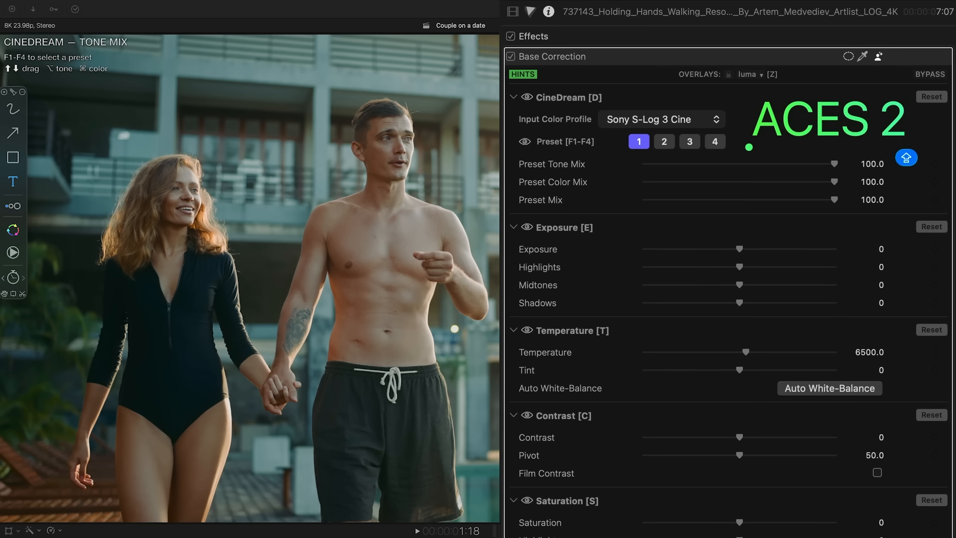
key(Escape)
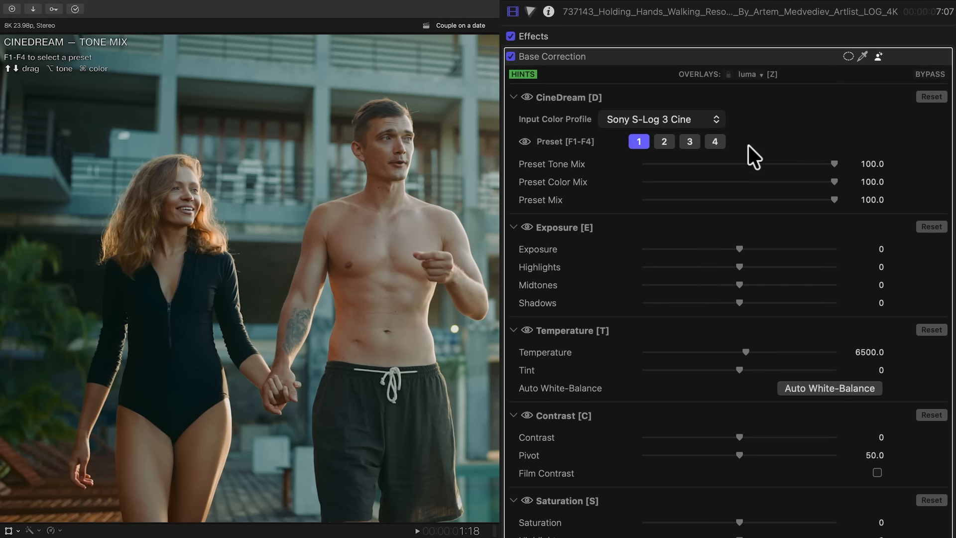
click(716, 117)
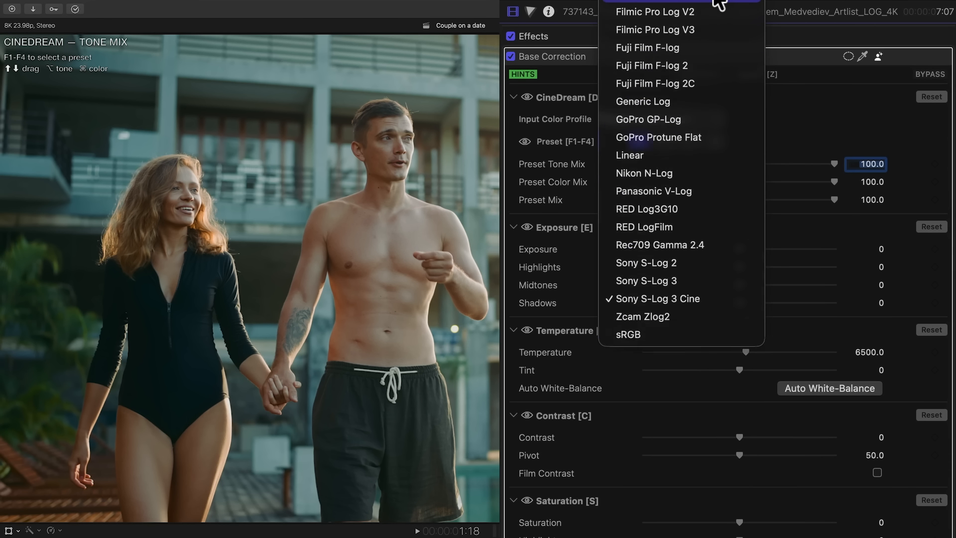
click(792, 128)
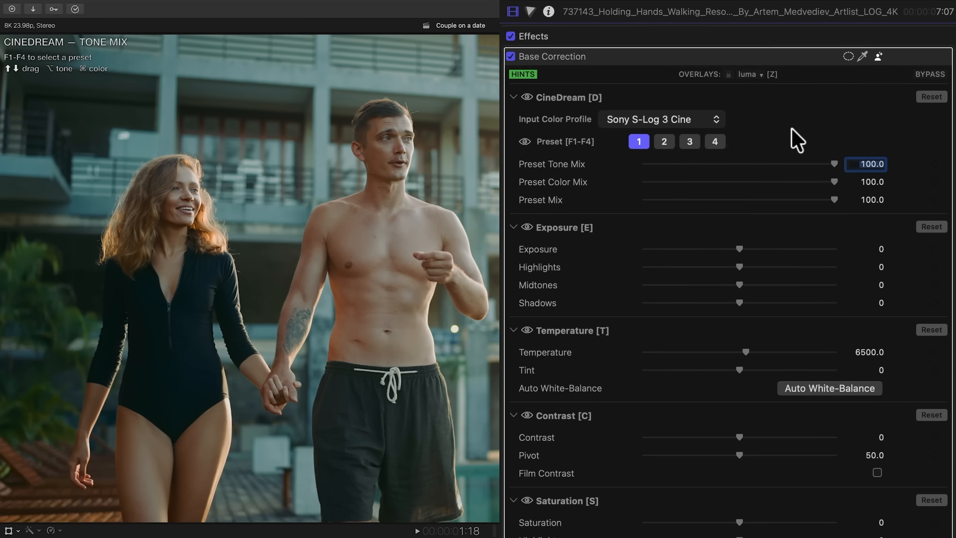
Compare CineDream presets 3 and 4 on the clip and return to preset 1
click(690, 142)
click(710, 141)
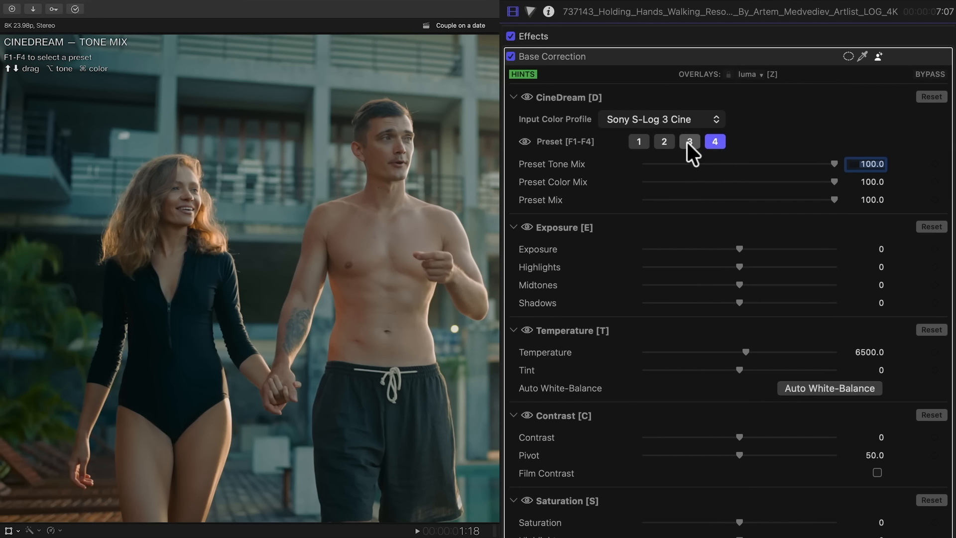
click(688, 142)
click(641, 142)
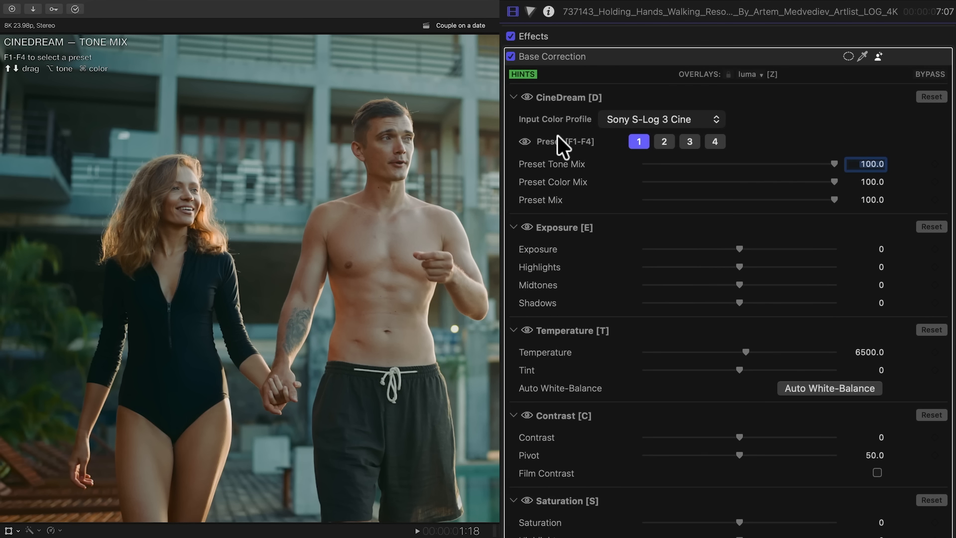
Set the Preset Tone Mix to 87 and the Preset Color Mix to 98
drag(835, 166, 711, 177)
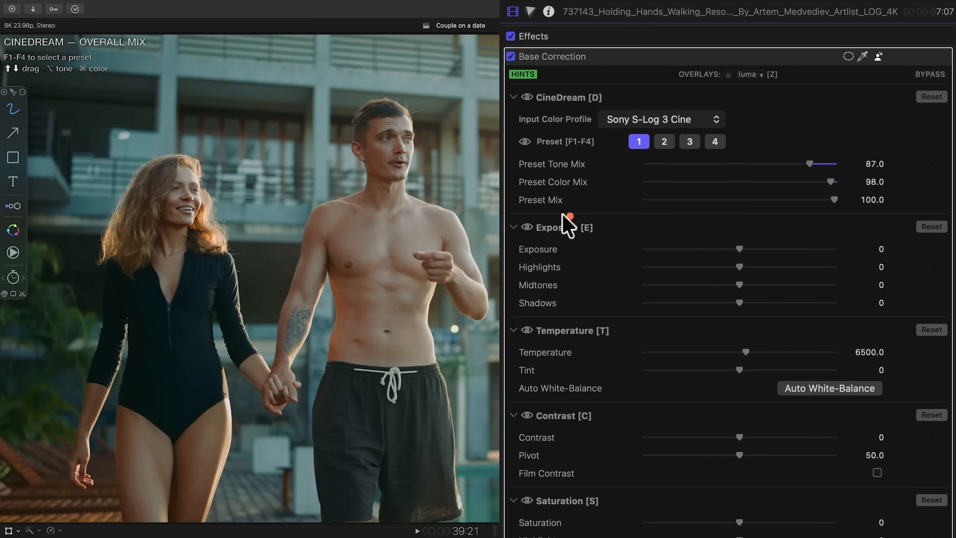
drag(509, 217, 955, 219)
mouse_move(660, 325)
mouse_down()
mouse_move(653, 381)
mouse_move(707, 389)
mouse_up()
mouse_move(748, 350)
mouse_down()
mouse_move(753, 372)
mouse_move(803, 354)
mouse_move(805, 366)
mouse_move(757, 432)
mouse_up()
key(r)
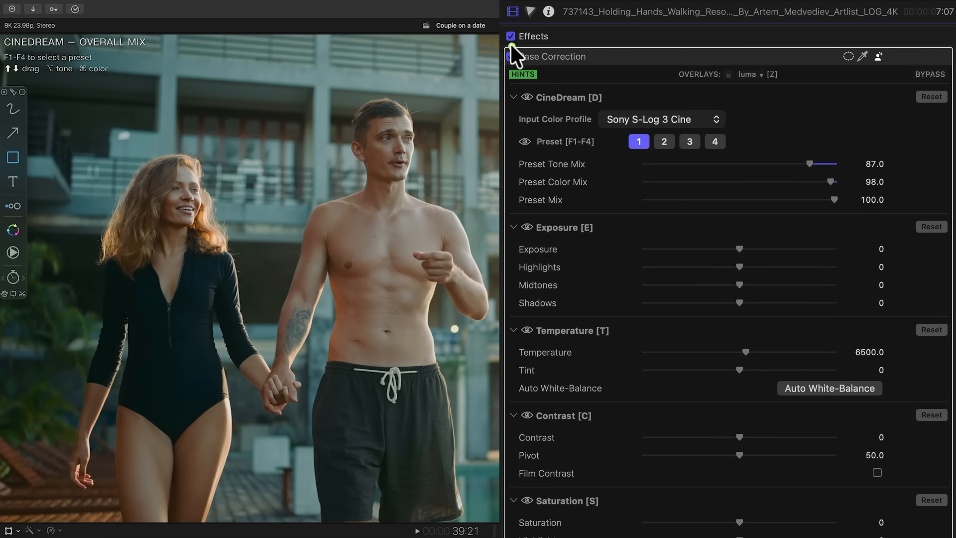
mouse_move(509, 48)
mouse_down()
mouse_move(547, 306)
mouse_move(867, 537)
mouse_move(950, 537)
mouse_up()
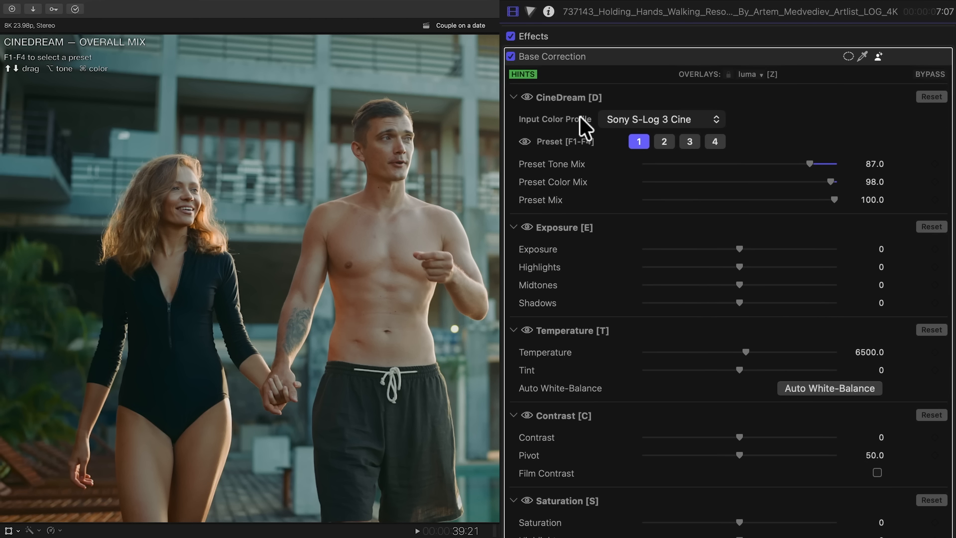
Try a separate Color Wheels correction with brighter orange highlights and darker teal shadows
click(531, 12)
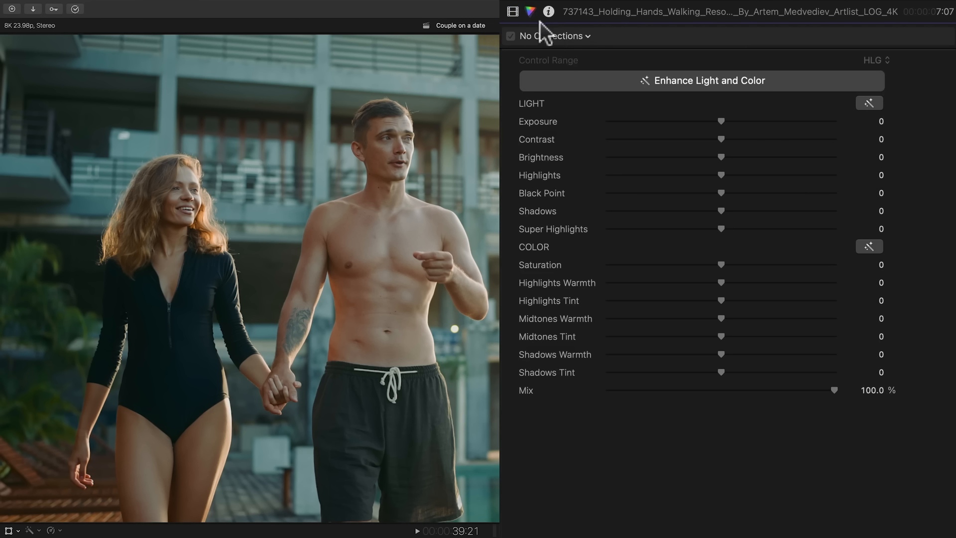
click(583, 36)
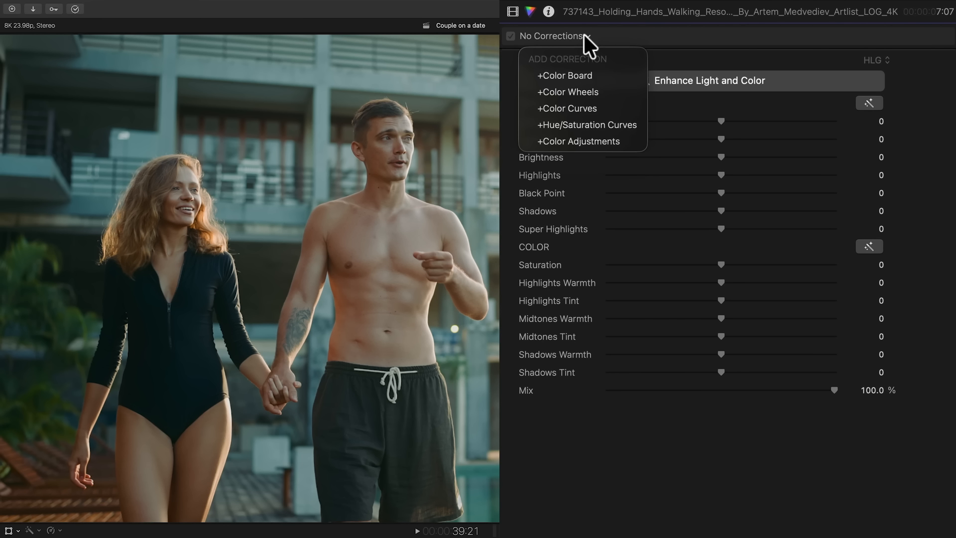
click(582, 90)
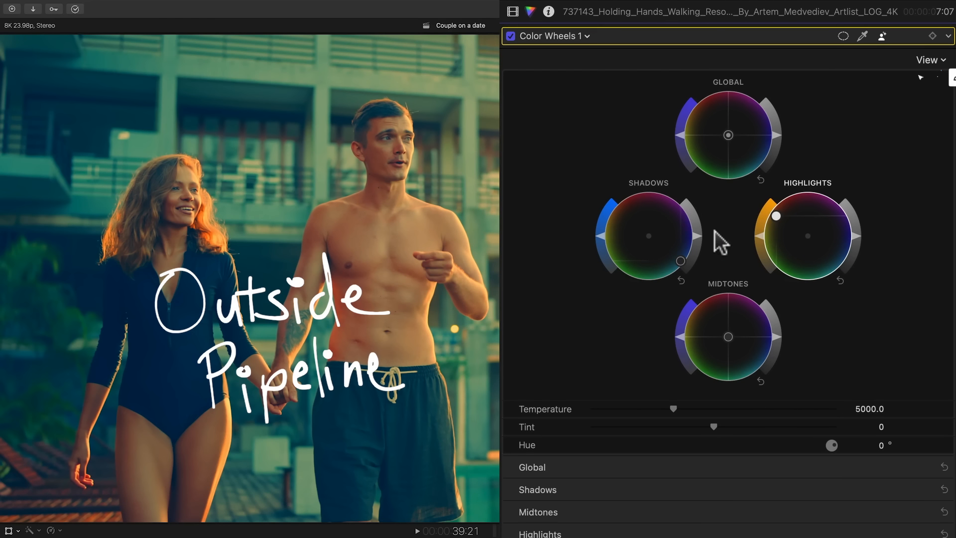
drag(697, 236, 693, 253)
drag(856, 236, 850, 211)
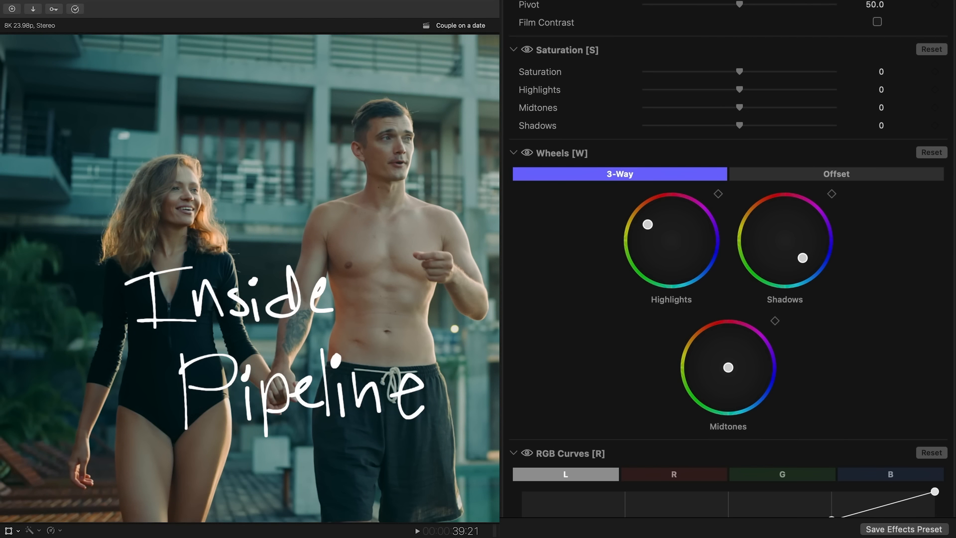
Within Base Correction, set the Exposure section's Shadows to -10 and Highlights to 11, and raise the overall Saturation
scroll(738, 88, up, 10)
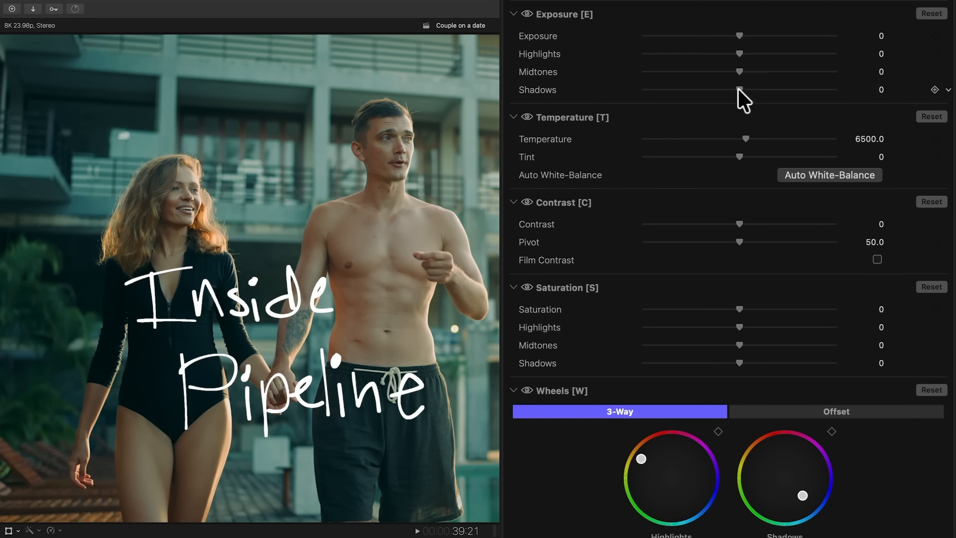
drag(740, 124, 730, 124)
drag(740, 88, 751, 88)
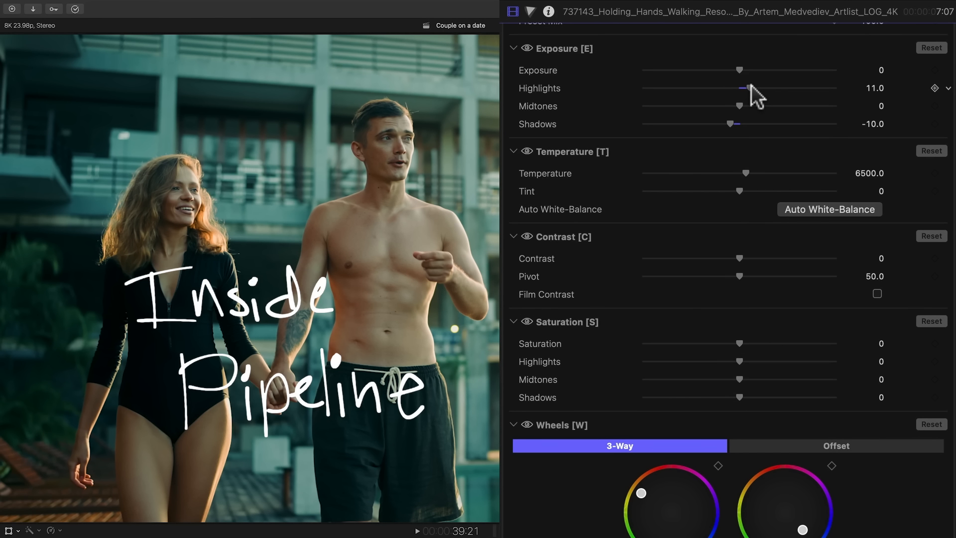
drag(747, 340, 800, 345)
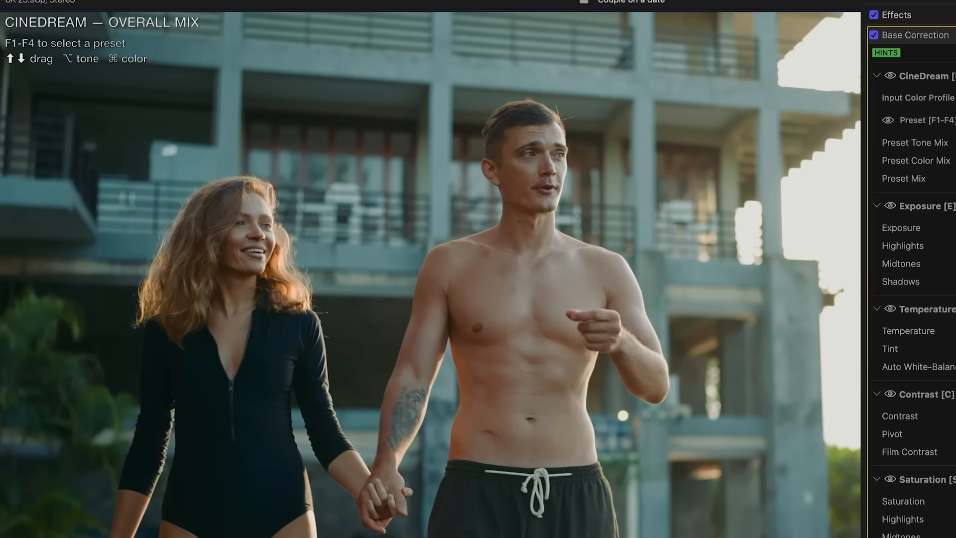
Set the Base Correction overall Exposure to 4.3 and the Temperature to about 6526
key(e)
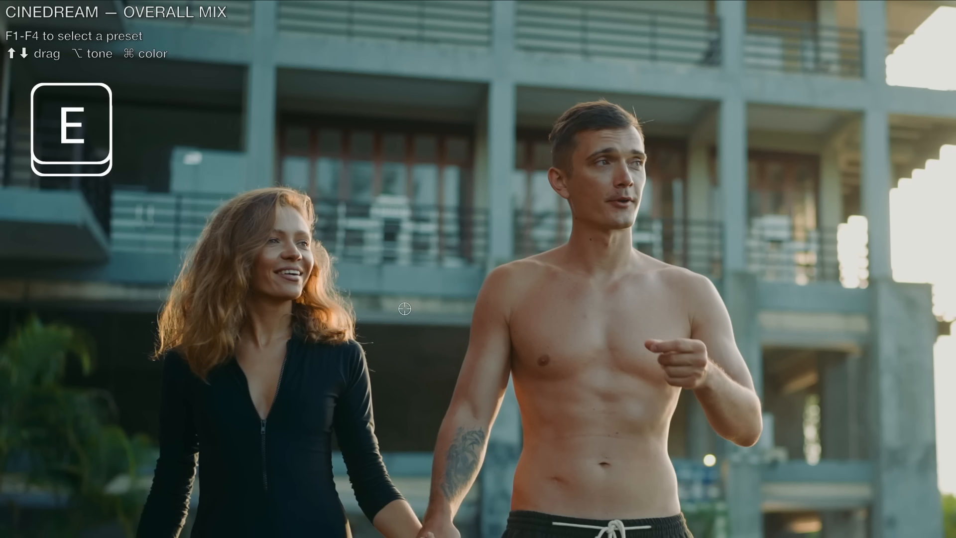
mouse_move(409, 309)
mouse_down()
mouse_move(409, 326)
mouse_move(409, 290)
mouse_move(409, 307)
mouse_up()
key(t)
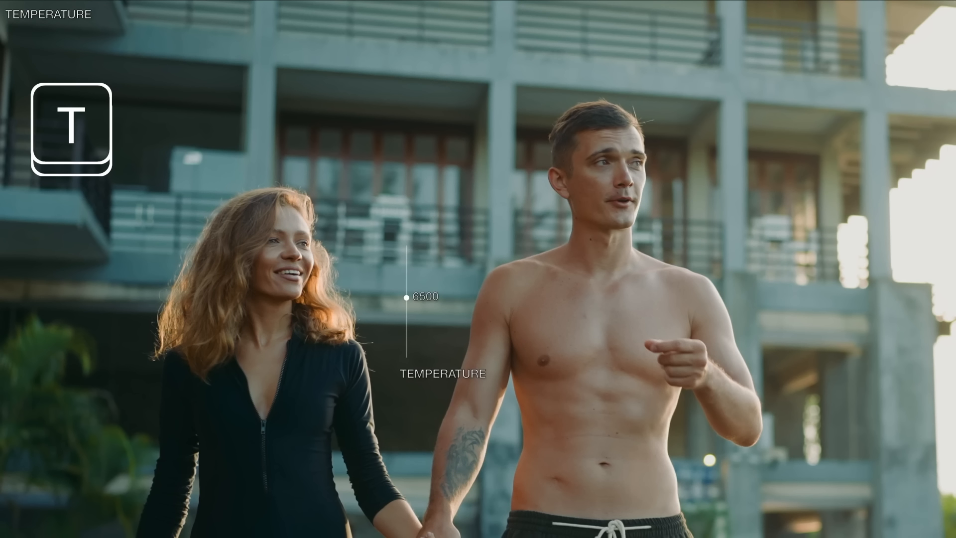
drag(406, 309, 406, 302)
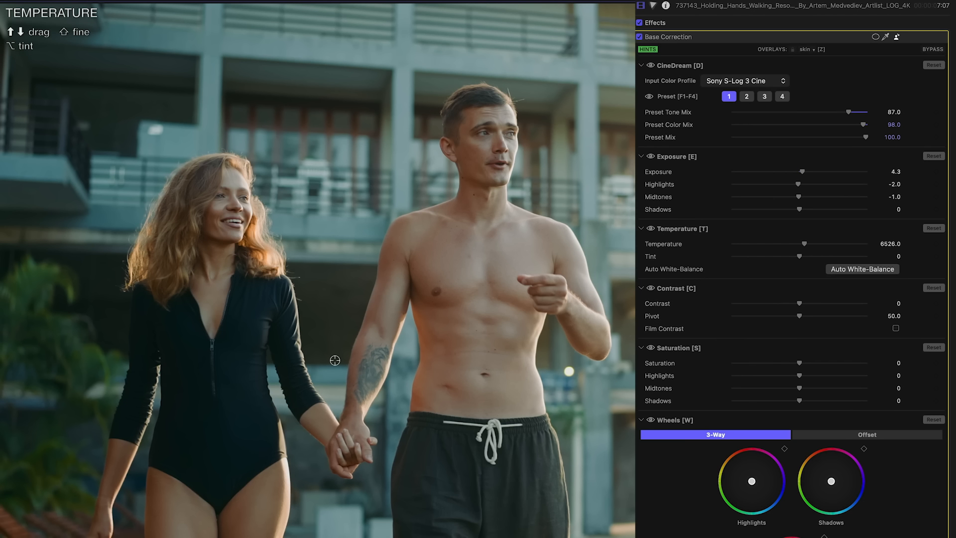
Adjust the Exposure section's tonal ranges, setting Shadows to 6.4 and Midtones to -6.6
key(e)
key(alt)
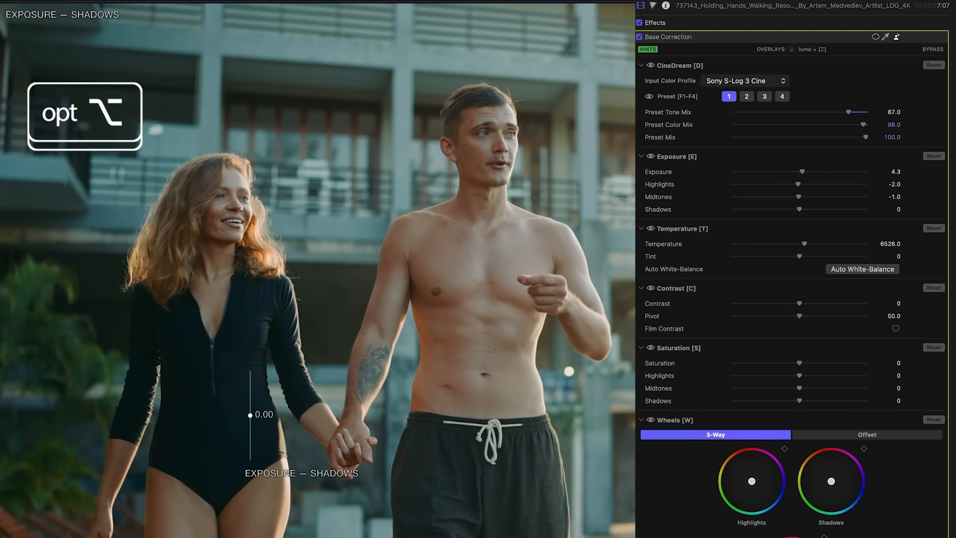
mouse_move(250, 415)
mouse_down()
mouse_move(250, 427)
mouse_move(250, 412)
mouse_up()
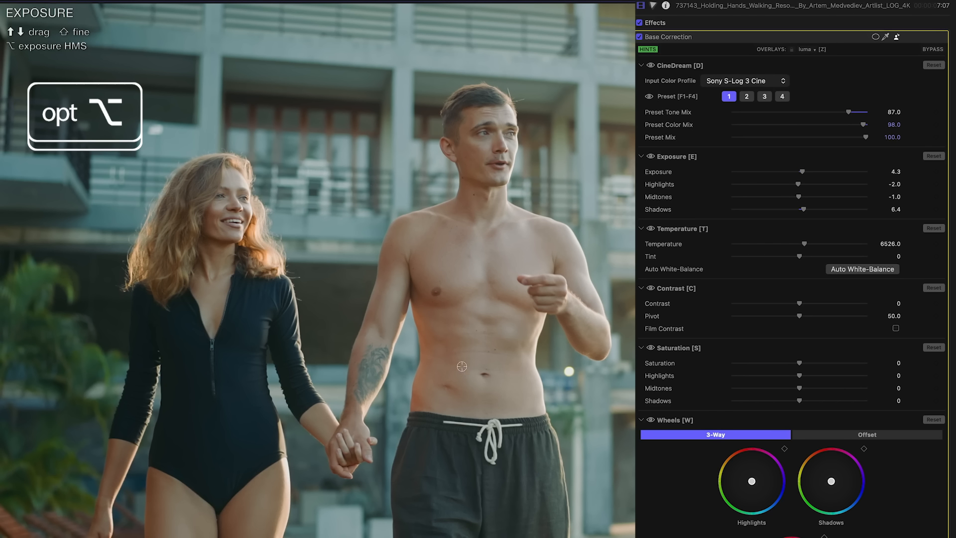
drag(484, 333, 484, 334)
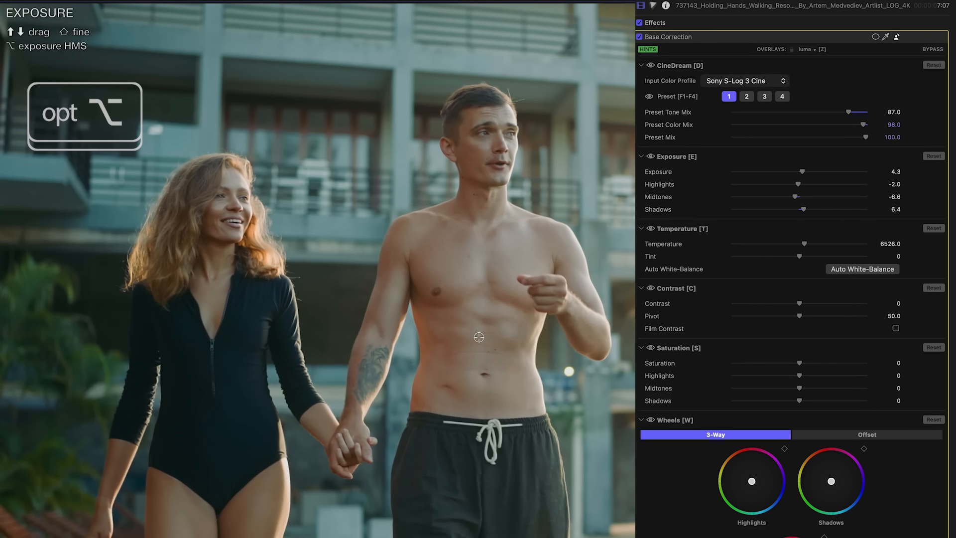
Nudge the 3-Way wheels, moving Shadows toward blue and Midtones and Highlights slightly toward yellow
scroll(835, 325, down, 3)
key(w)
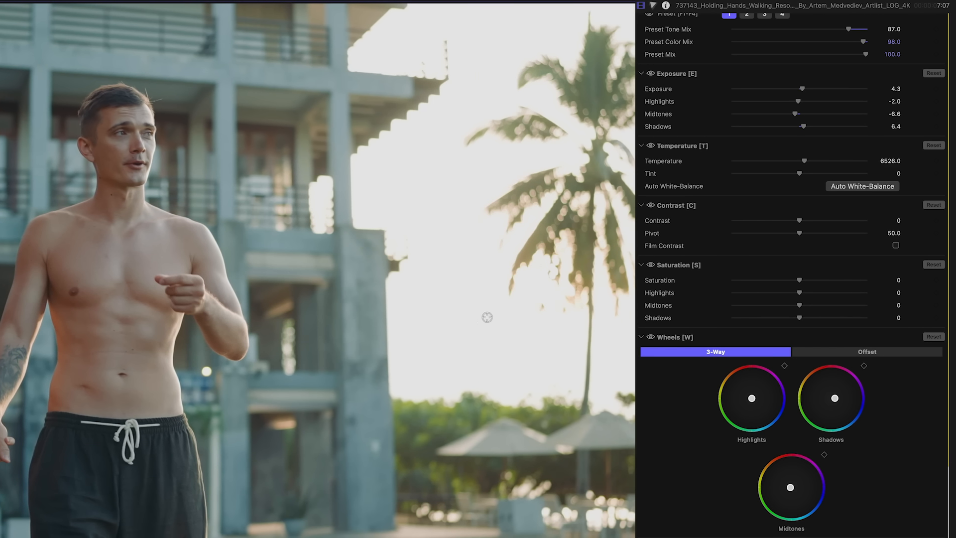
drag(488, 305, 493, 305)
Adjust the teal of the building in HSL Vectors, setting the cyan Hue to -3.4
scroll(700, 402, down, 10)
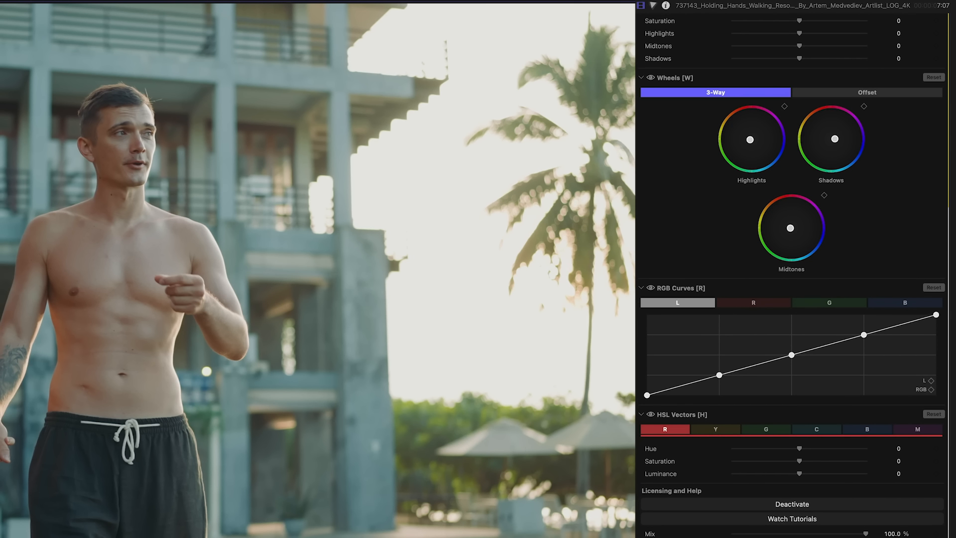
key(h)
click(359, 443)
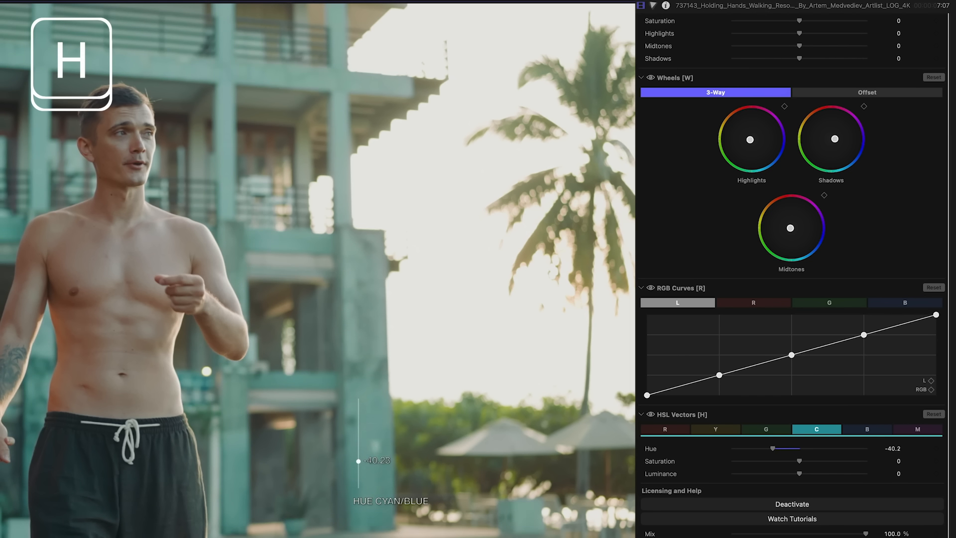
drag(359, 462, 359, 431)
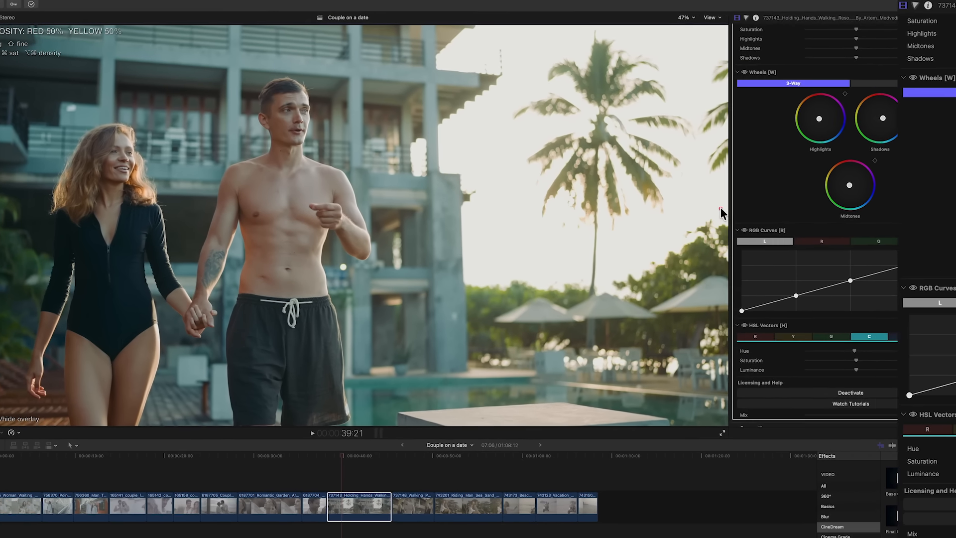
On the full-screen image, use RGB Curves to darken the shadows on the shorts, slightly lift the skin tones and adjust the shadows' colour
drag(720, 209, 565, 210)
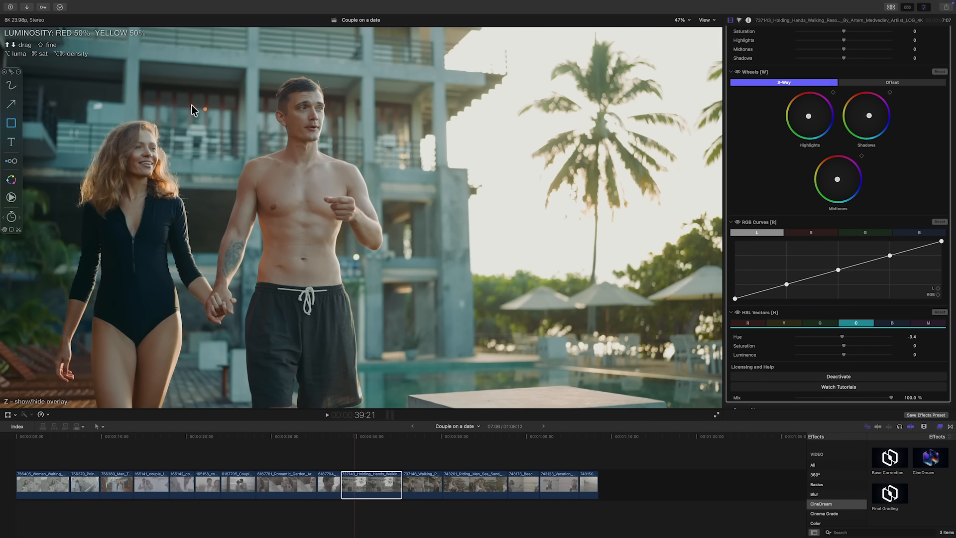
mouse_move(3, 34)
mouse_down()
mouse_move(689, 412)
mouse_move(726, 412)
mouse_up()
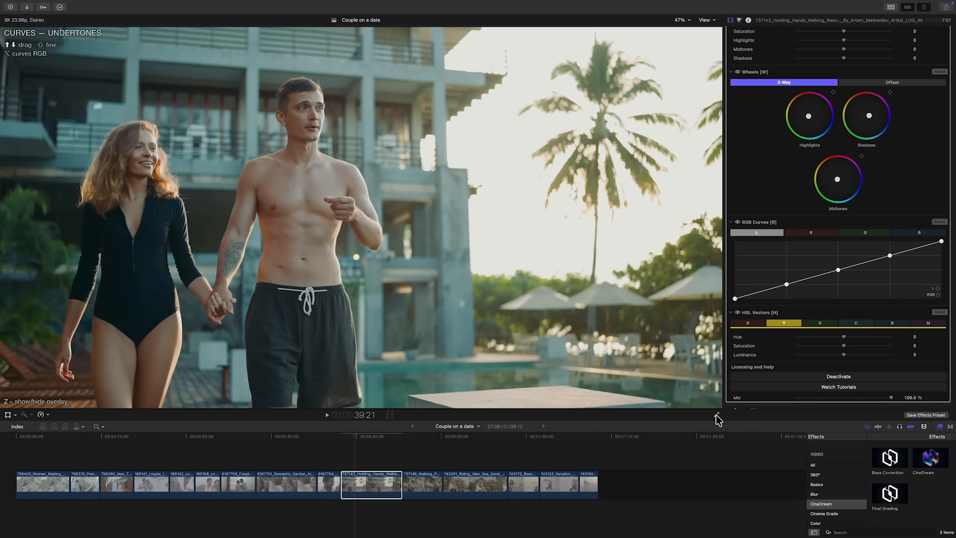
click(717, 416)
key(r)
mouse_move(694, 414)
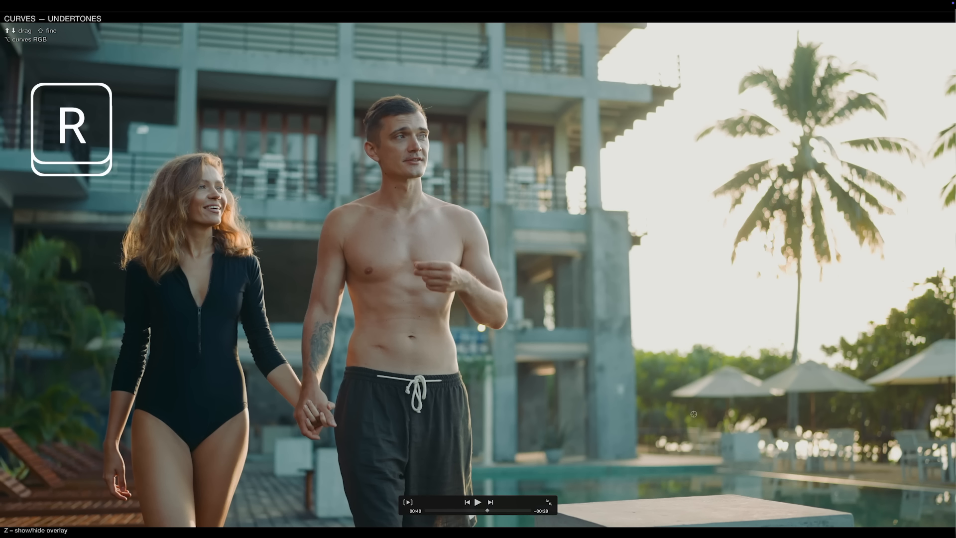
mouse_move(454, 414)
mouse_down()
mouse_move(454, 394)
mouse_move(454, 428)
mouse_up()
drag(388, 300, 388, 298)
key(alt)
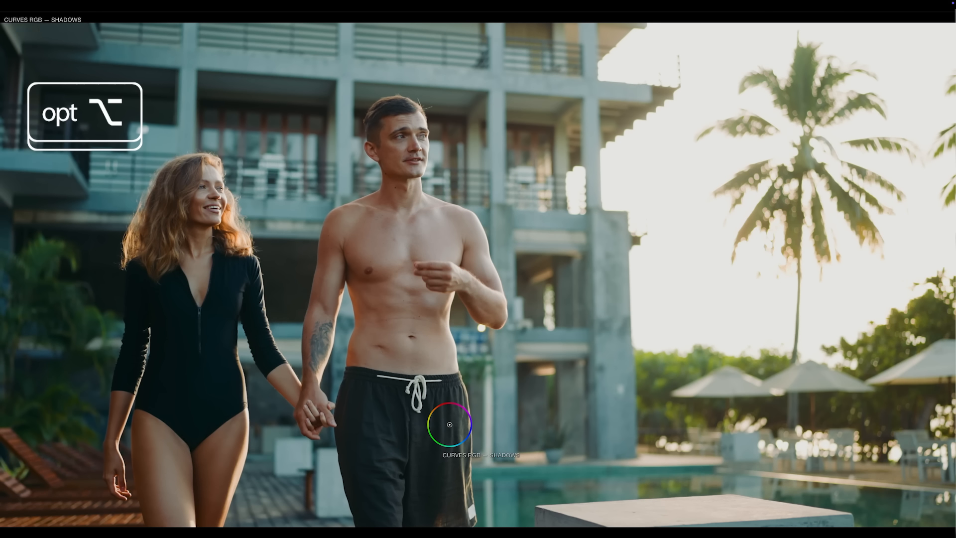
Shift the hue of the yellow-green foliage beside the woman and adjust its luminosity and saturation with HSL Vectors
key(h)
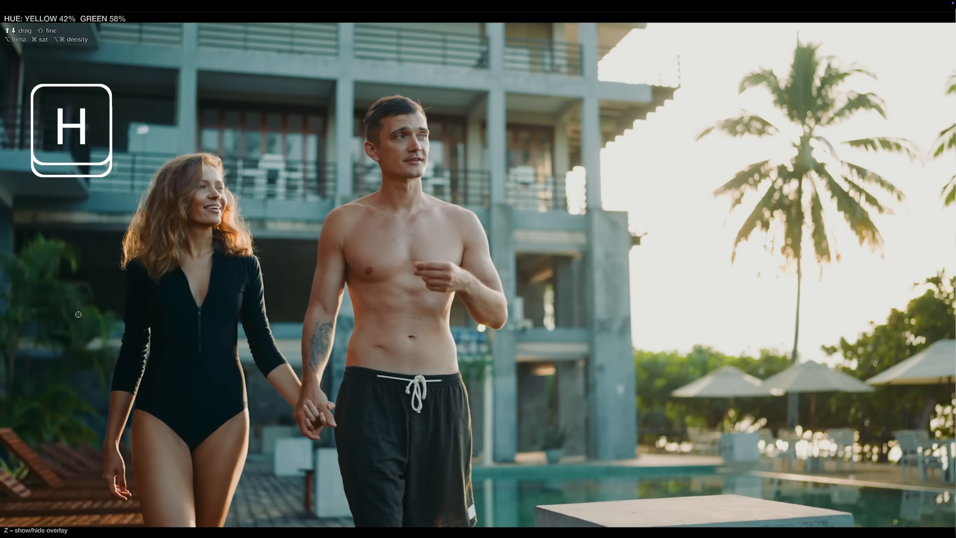
drag(78, 314, 80, 338)
key(alt)
key(super)
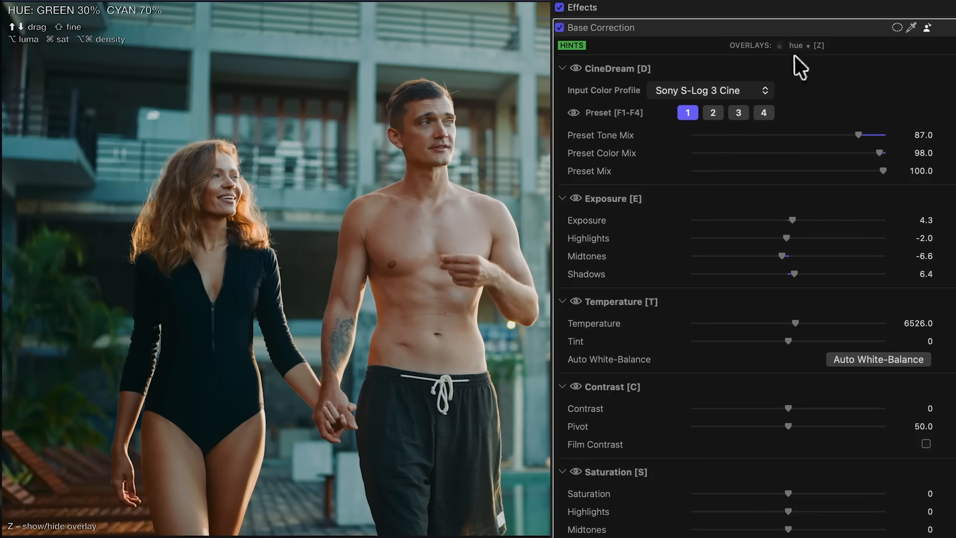
With the False Color overlay shown, raise the overall Exposure to 6.5, and hide the overlay
click(808, 46)
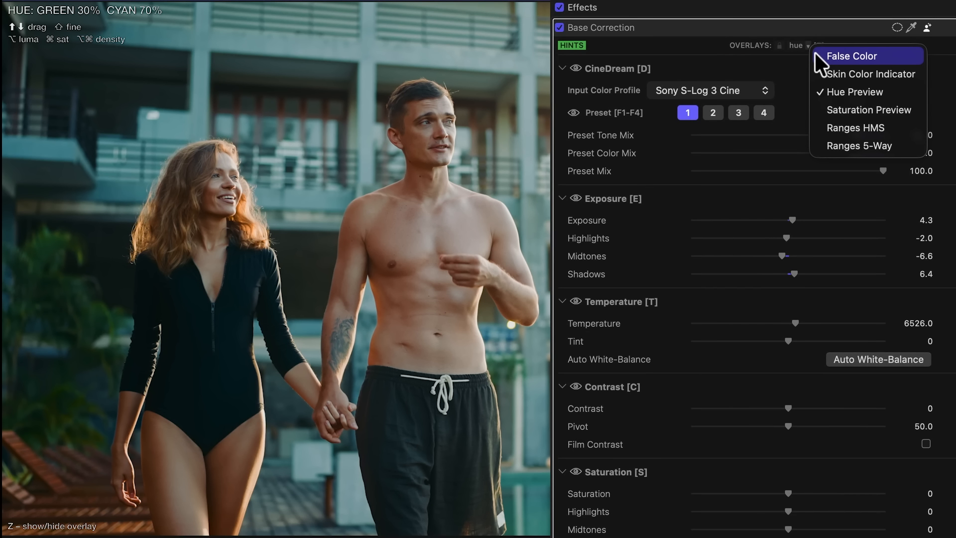
click(815, 53)
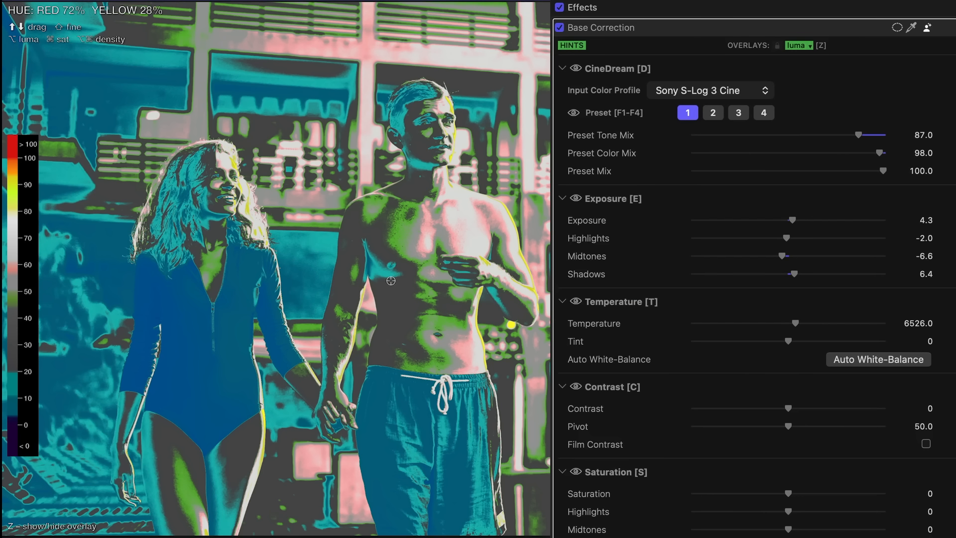
mouse_move(391, 281)
mouse_down()
mouse_move(391, 305)
mouse_move(391, 246)
mouse_move(391, 278)
mouse_up()
key(z)
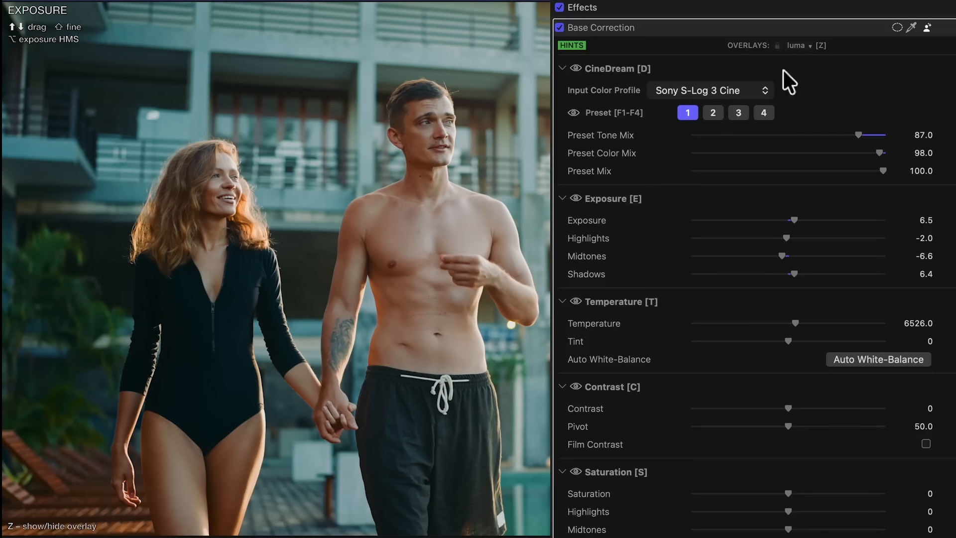
With the Skin Color Indicator overlay shown, set the Tint to 1.9, and hide the overlay
click(810, 48)
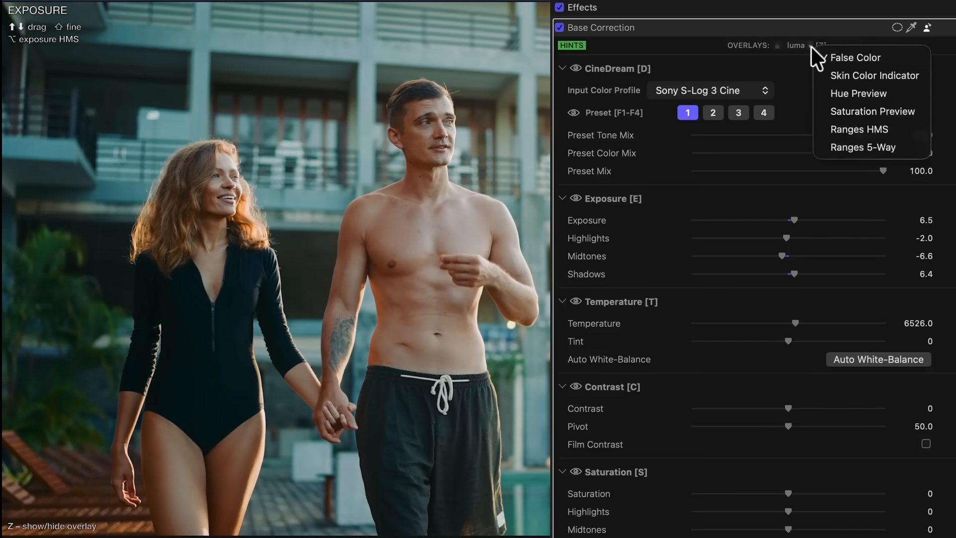
click(821, 75)
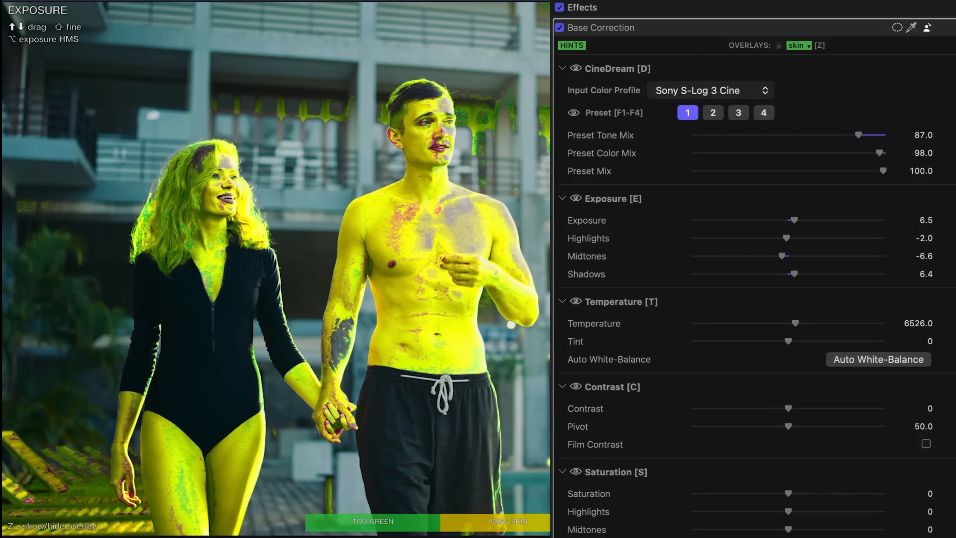
key(t)
mouse_move(430, 231)
mouse_down()
mouse_move(427, 207)
mouse_move(429, 247)
mouse_move(427, 220)
mouse_move(433, 231)
mouse_up()
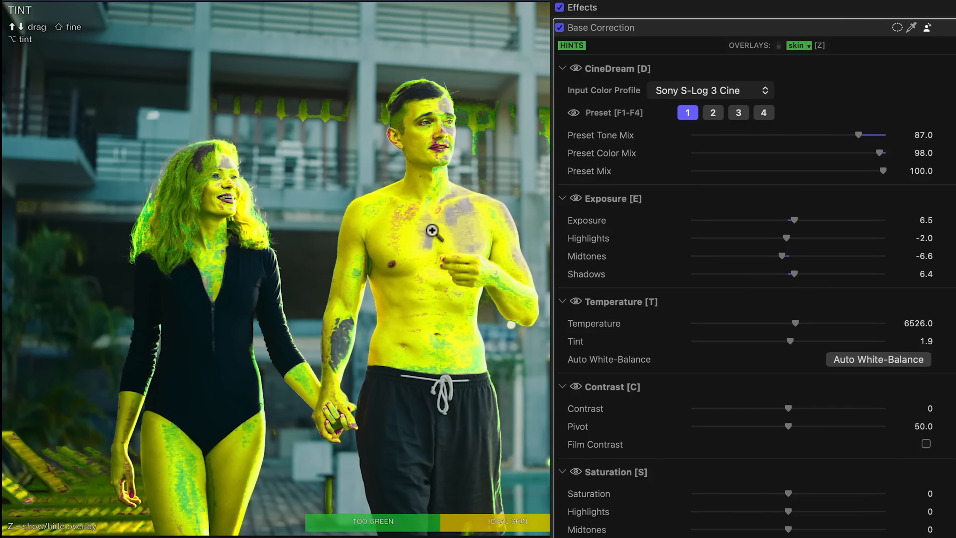
key(z)
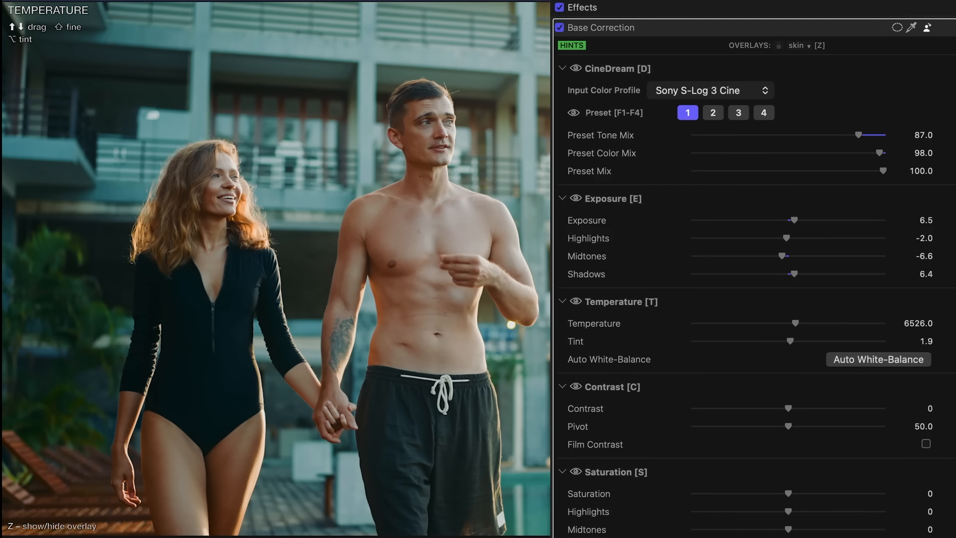
Compare the clip with and without the Base Correction effect, leaving the effect enabled
click(560, 28)
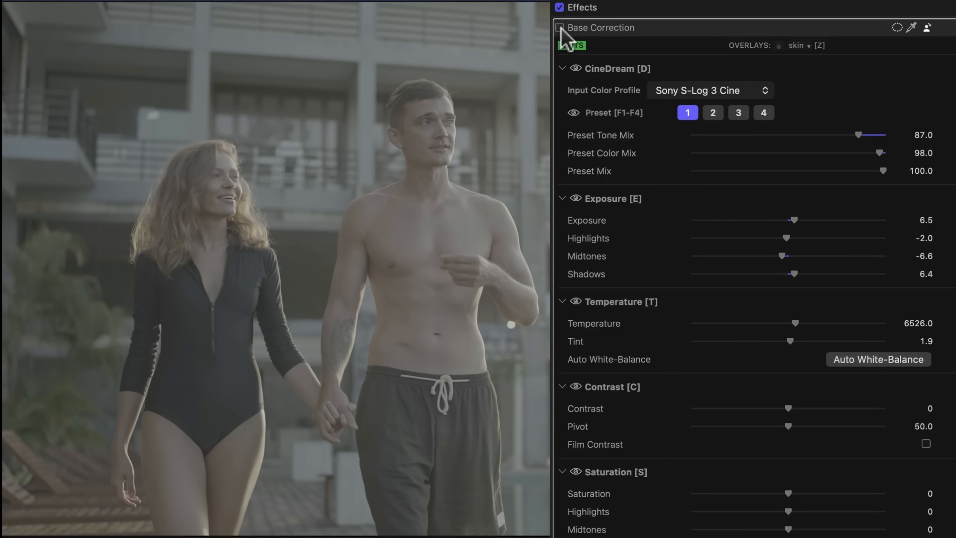
click(560, 27)
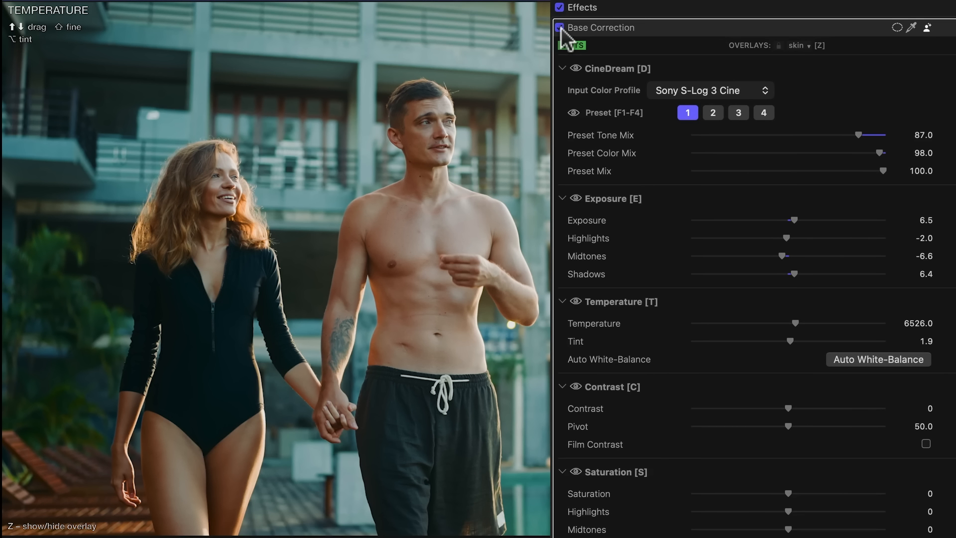
click(561, 27)
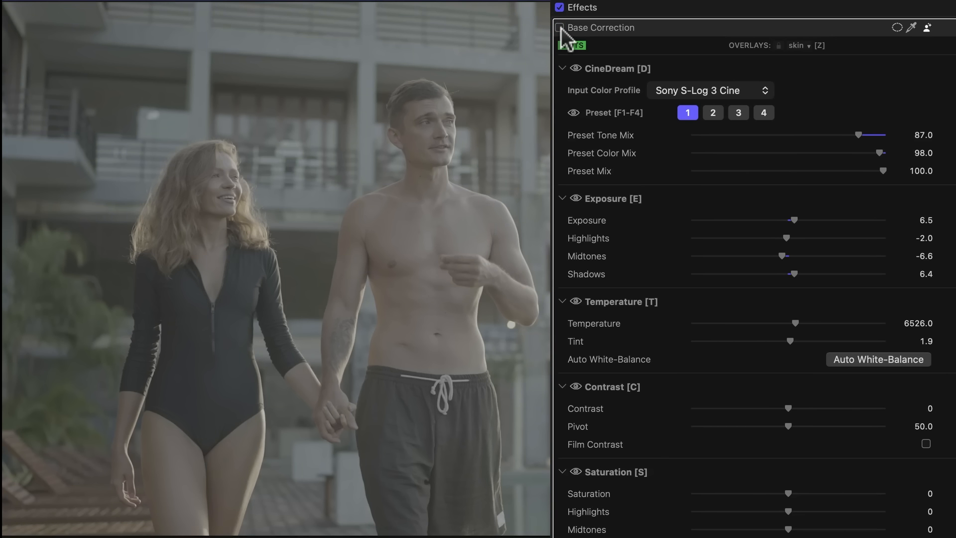
click(560, 27)
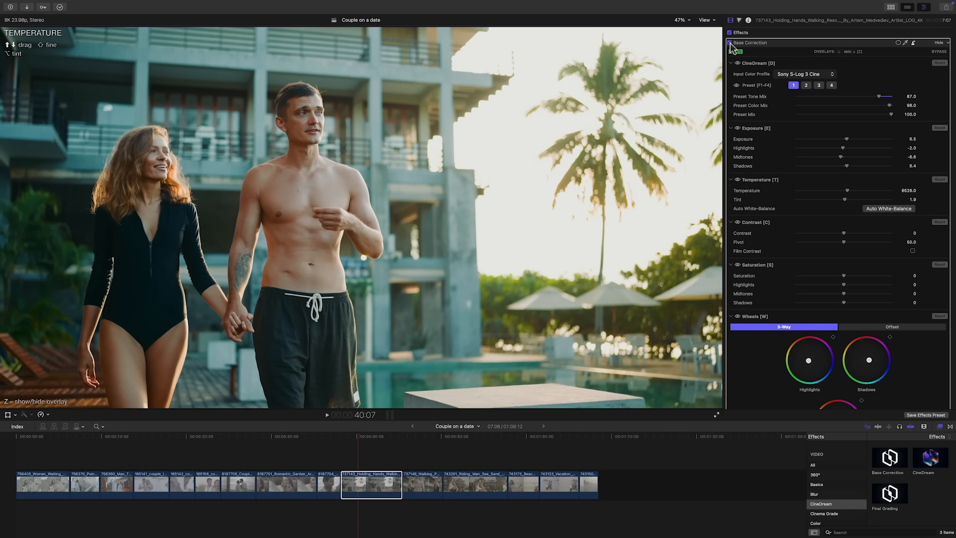
Copy the Base Correction grade to the other timeline clips and show the Comparison Viewer
click(53, 0)
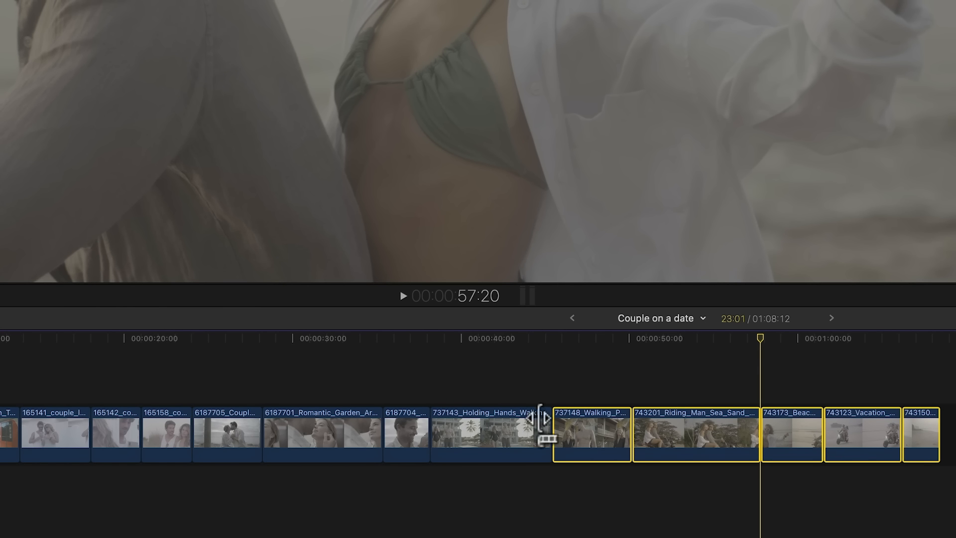
drag(542, 418, 181, 399)
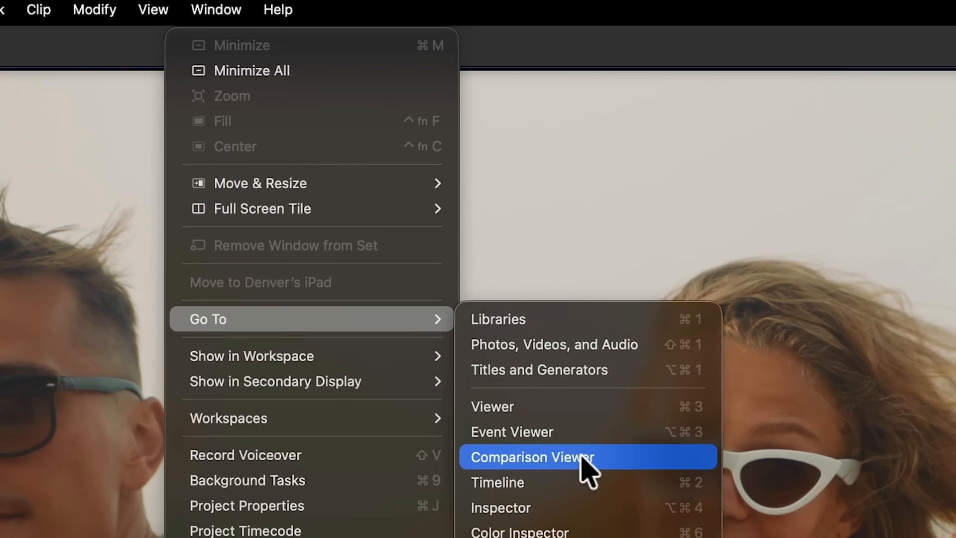
click(587, 465)
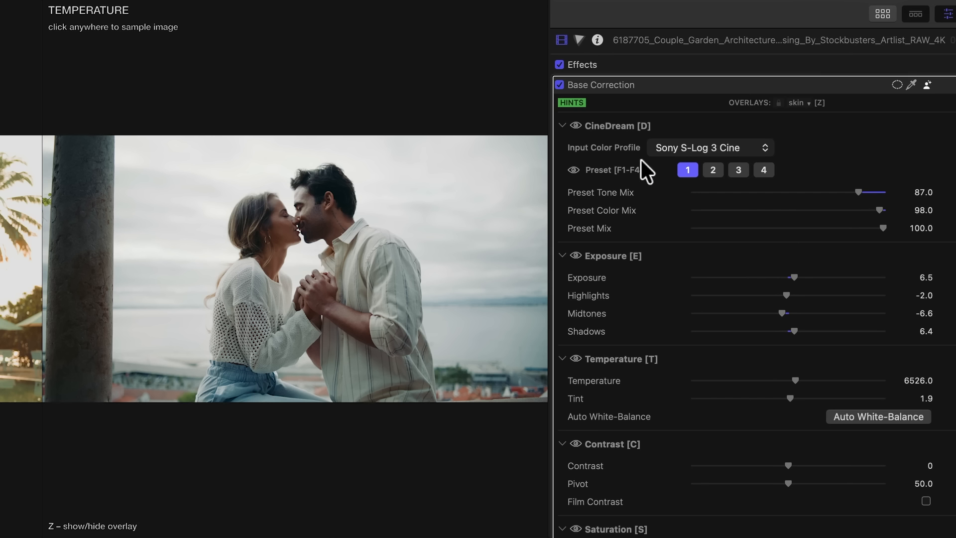
Set the Input Color Profile to RED Log3G10 for the kissing couple clip and to Panasonic V-Log for the smartphone couple clip
click(784, 75)
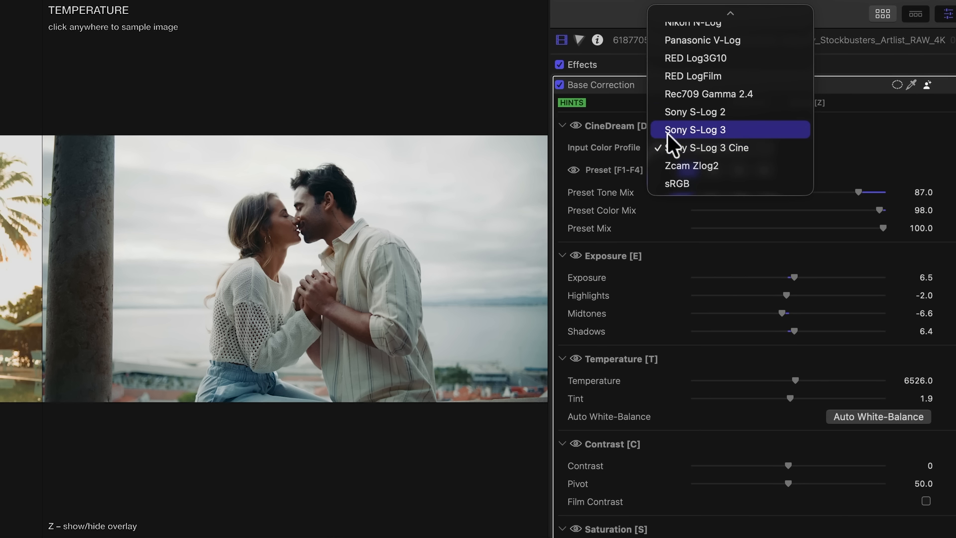
click(672, 58)
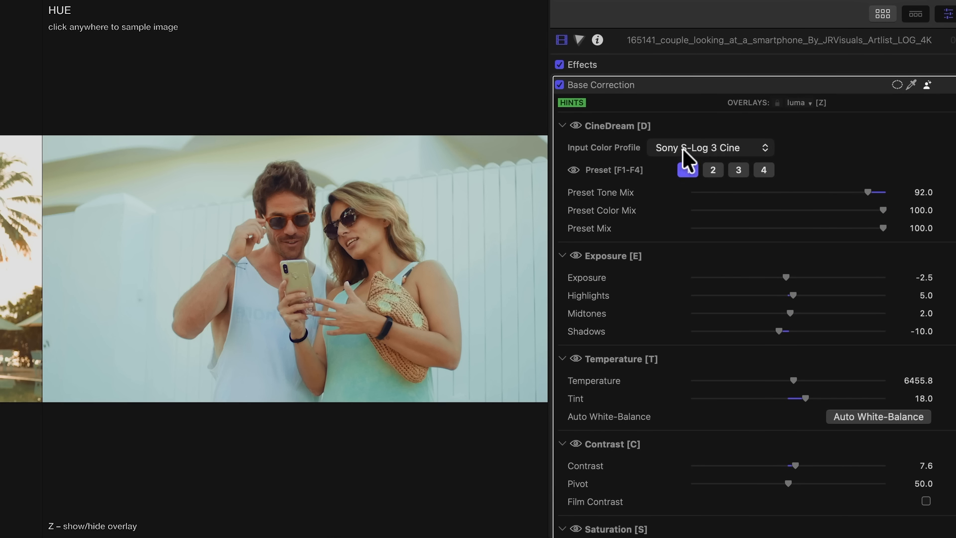
click(682, 148)
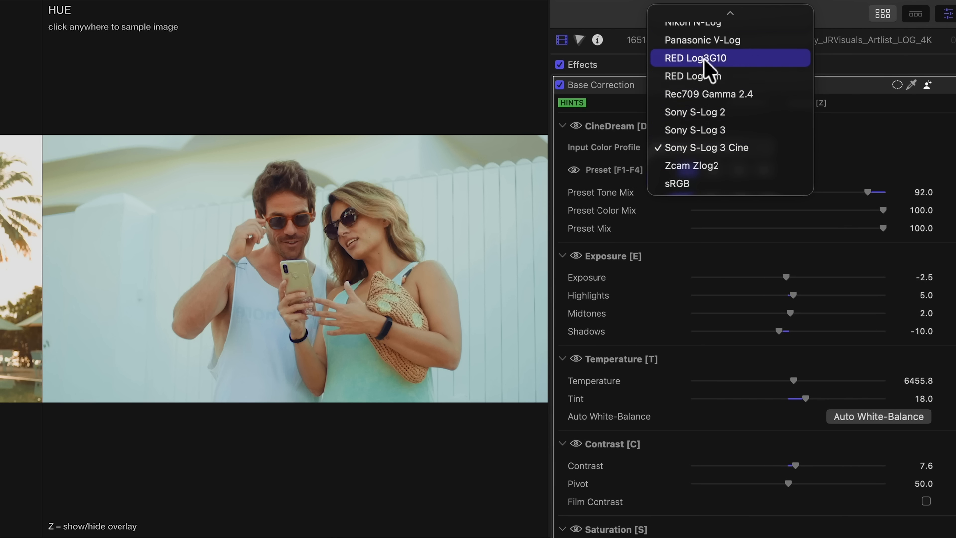
click(703, 40)
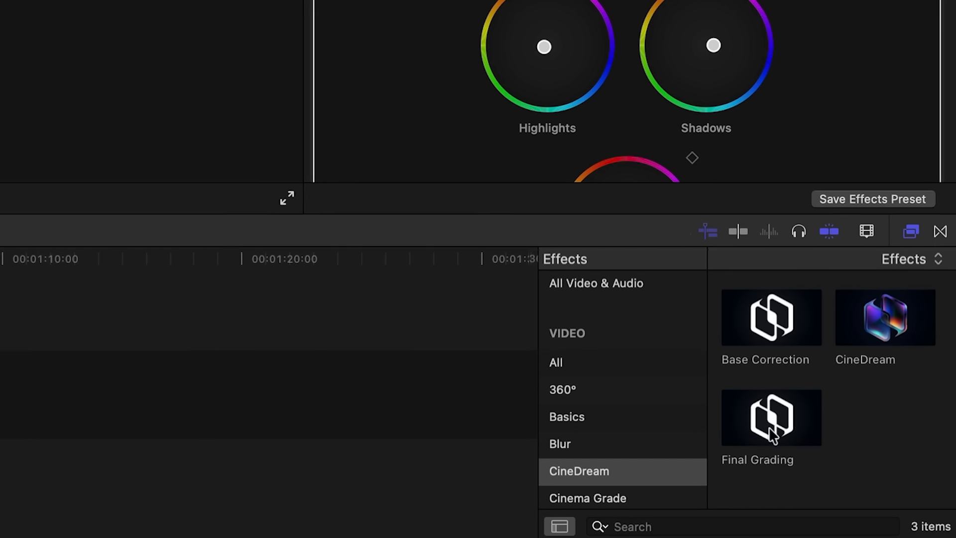
Add an adjustment clip above the beach clips and extend its start to the beginning of the timeline so it covers every clip
click(773, 435)
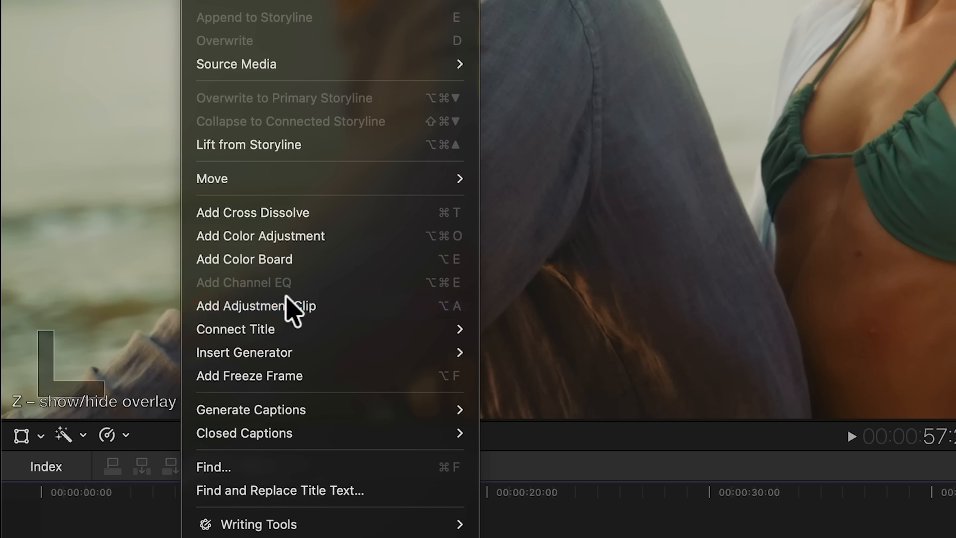
click(288, 306)
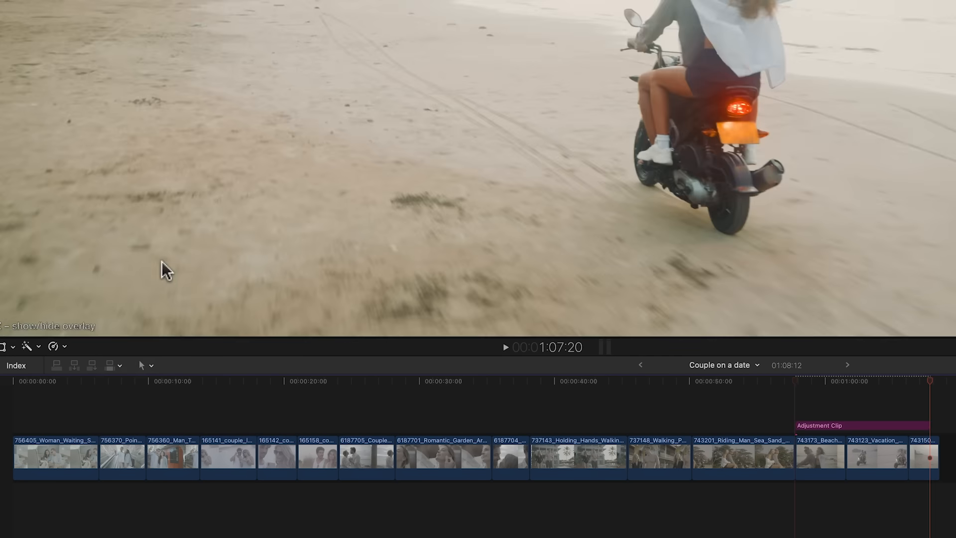
drag(796, 425, 17, 405)
drag(17, 405, 14, 405)
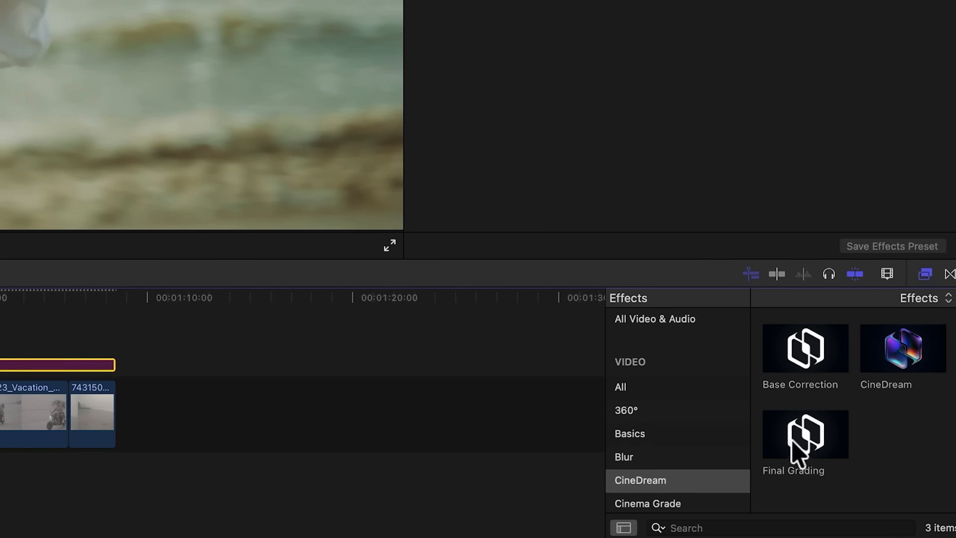
Apply the CineDream Final Grading effect to the adjustment clip
click(803, 442)
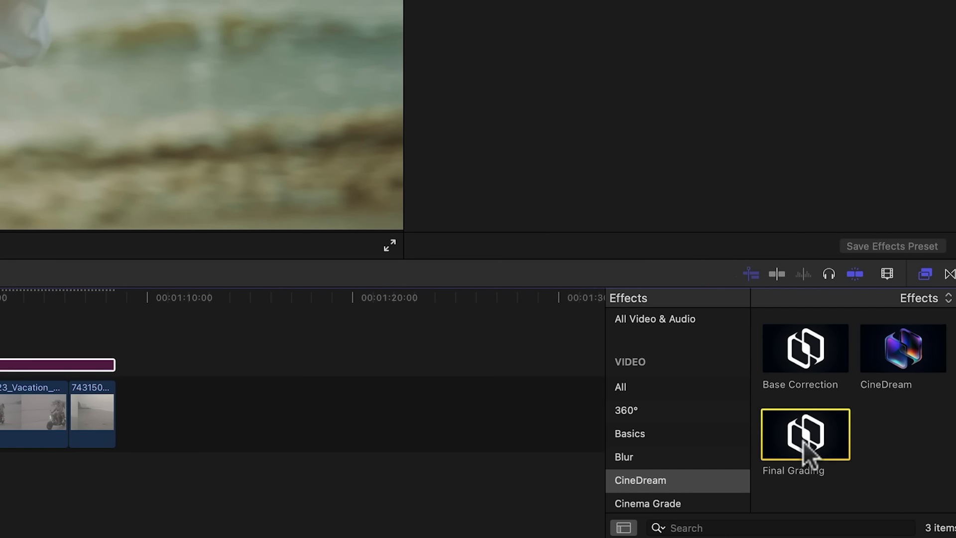
drag(806, 449, 11, 367)
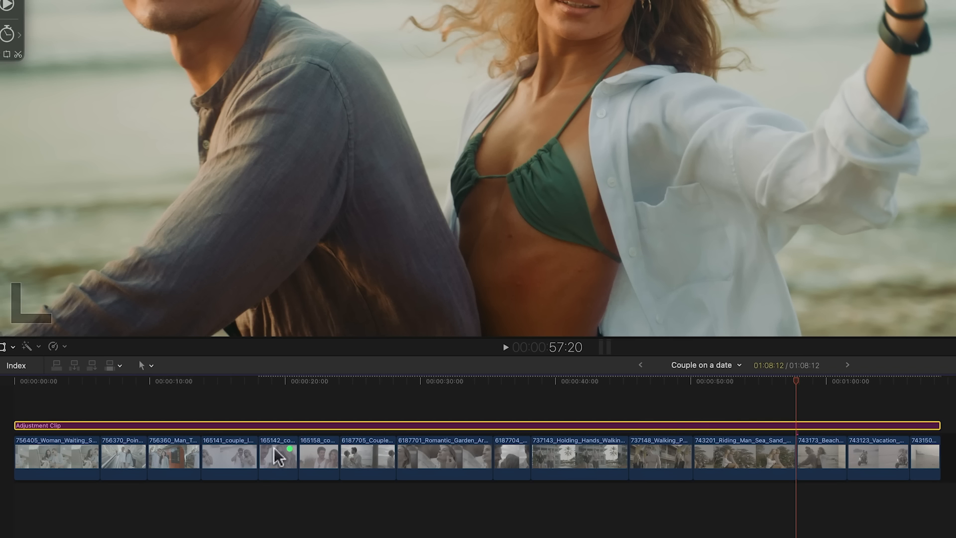
drag(17, 442, 943, 495)
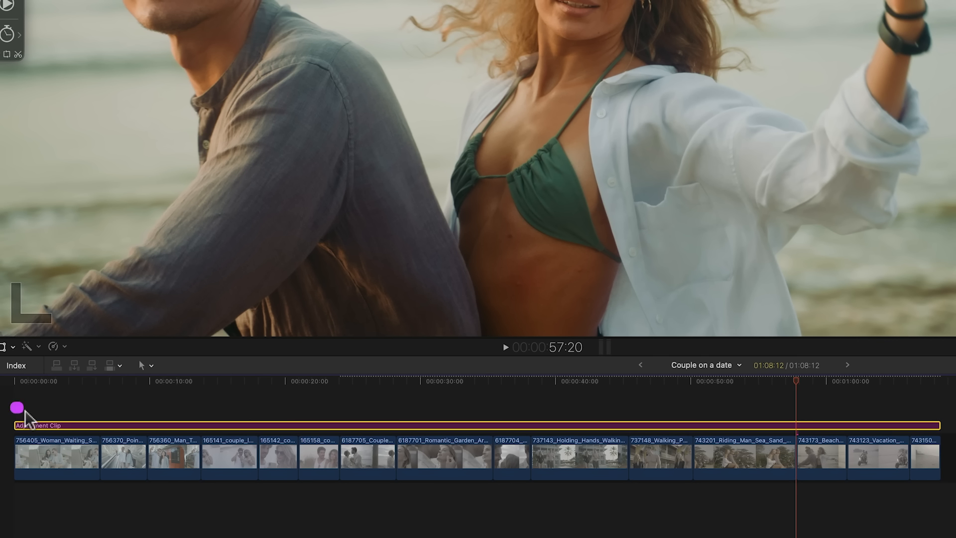
drag(25, 418, 946, 446)
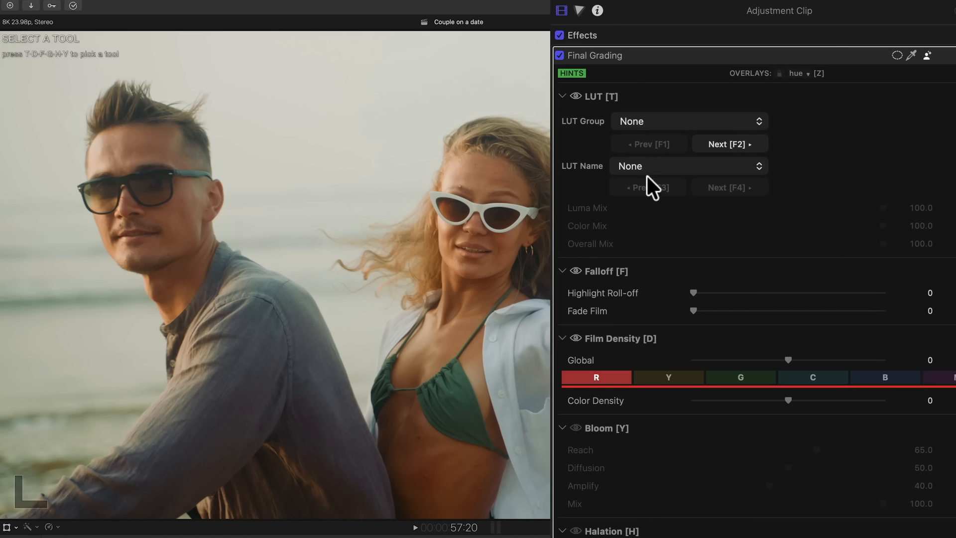
Try several LUTs from the Creative Looks group in the Final Grading effect and choose the Fashion LUT
click(660, 121)
click(661, 172)
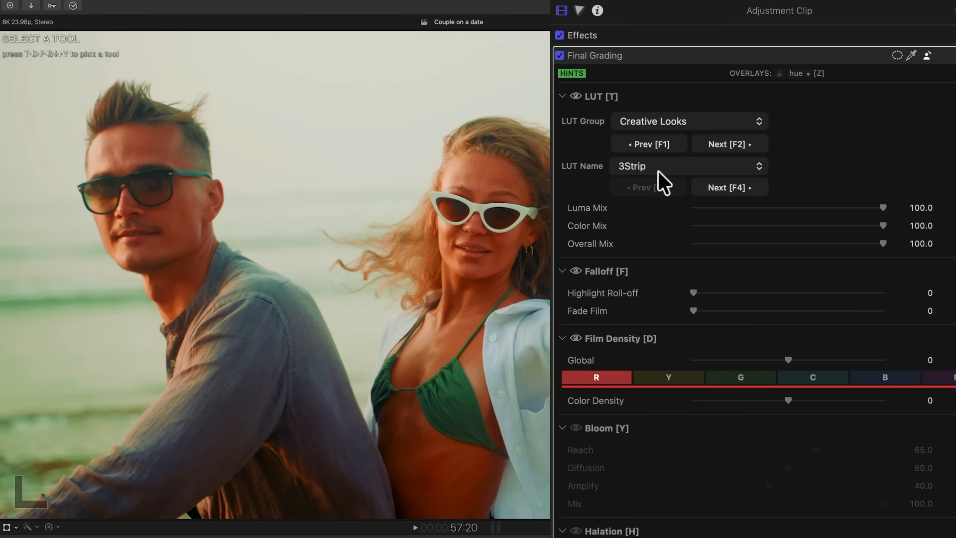
click(714, 186)
click(713, 187)
click(713, 186)
click(716, 167)
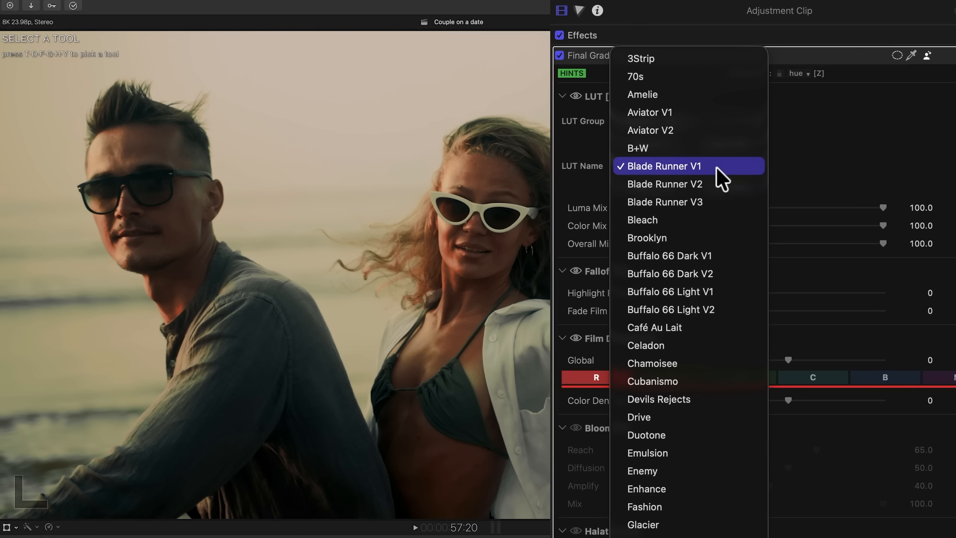
click(691, 499)
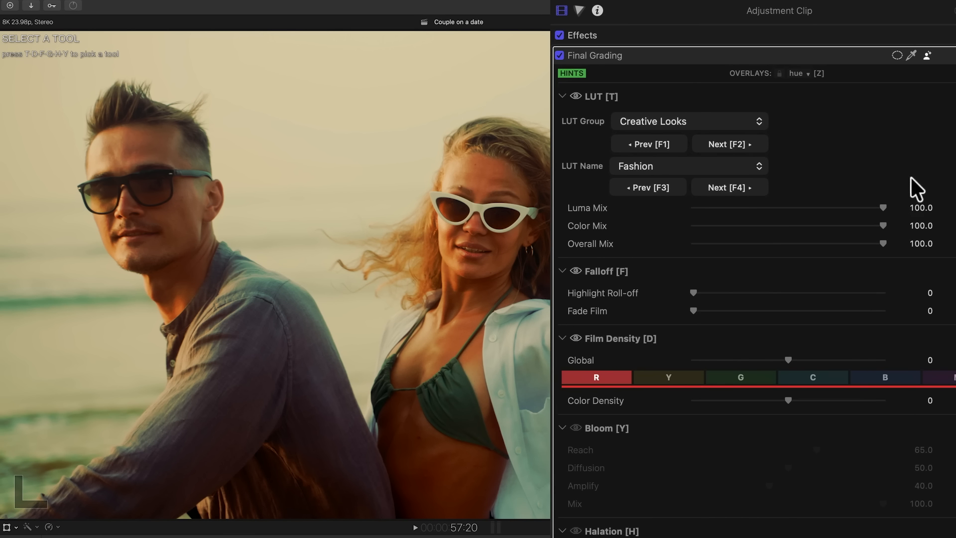
Set the LUT's Luma Mix to 61 and Color Mix to 44, and raise the global Film Density to 10
drag(867, 210, 833, 211)
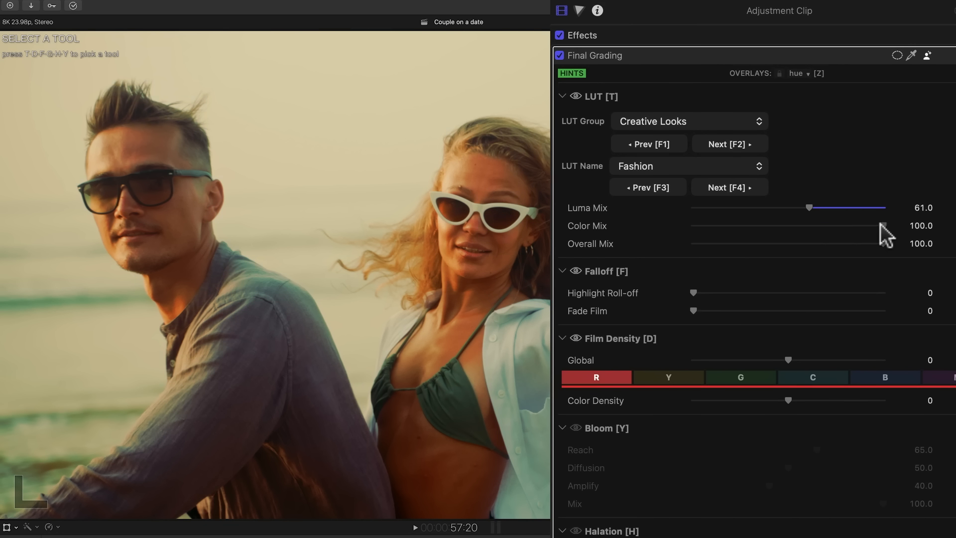
drag(883, 227, 766, 228)
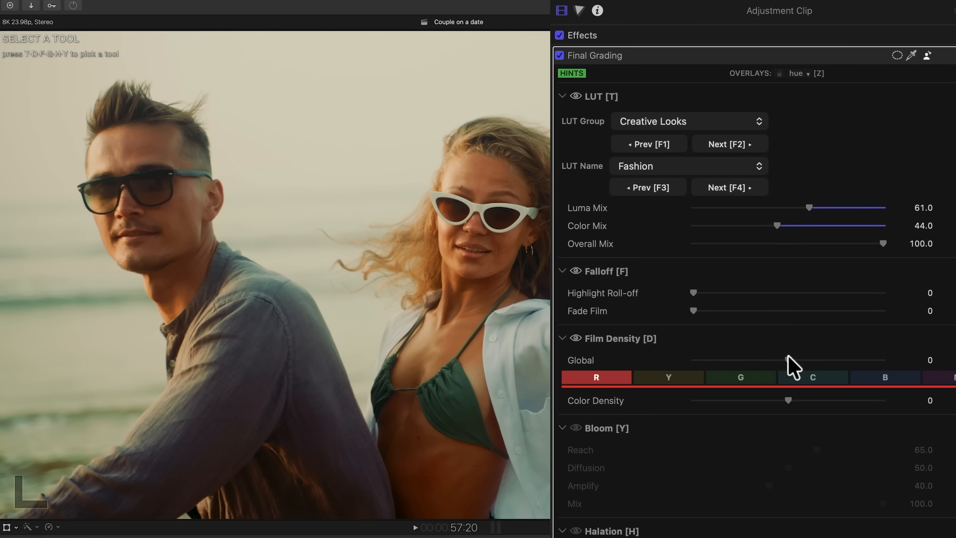
mouse_move(788, 355)
mouse_down()
mouse_move(820, 364)
mouse_move(752, 361)
mouse_move(823, 366)
mouse_move(776, 364)
mouse_move(798, 367)
mouse_up()
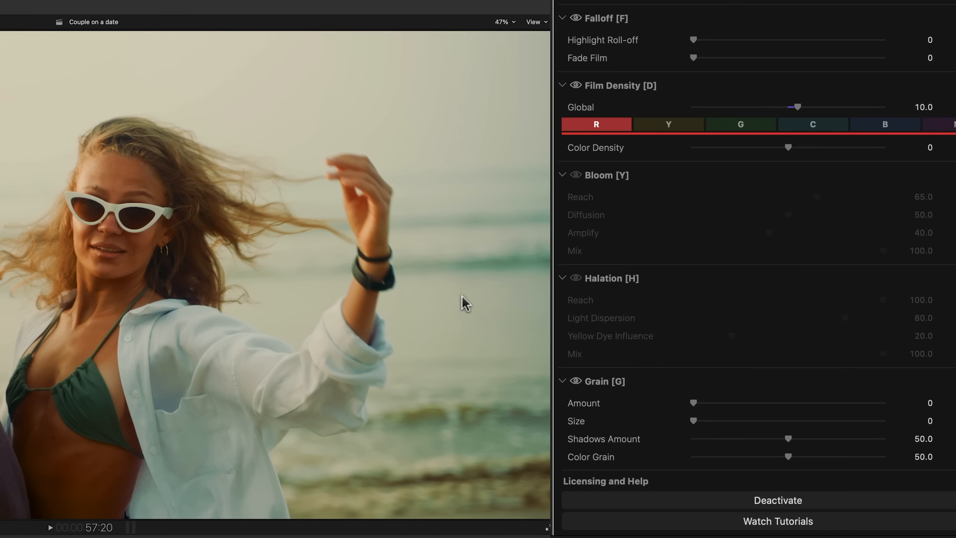
Enable Bloom and set its Reach to 59, Diffusion to 84.1 and Amplify to 74.5
key(y)
drag(463, 299, 464, 310)
key(y)
drag(464, 302, 476, 262)
key(y)
drag(475, 266, 473, 293)
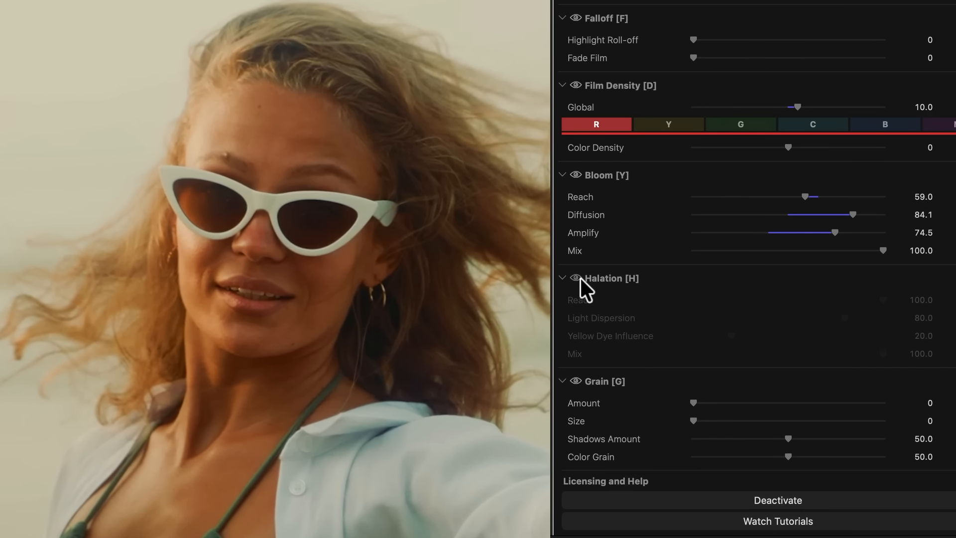
Enable Halation with its default values and increase the film grain Size slightly
click(577, 278)
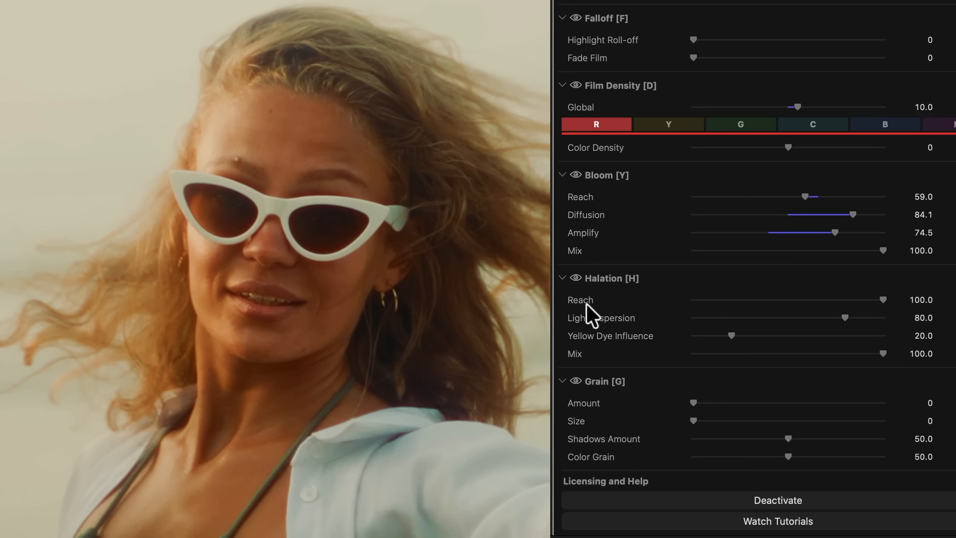
drag(692, 418, 711, 422)
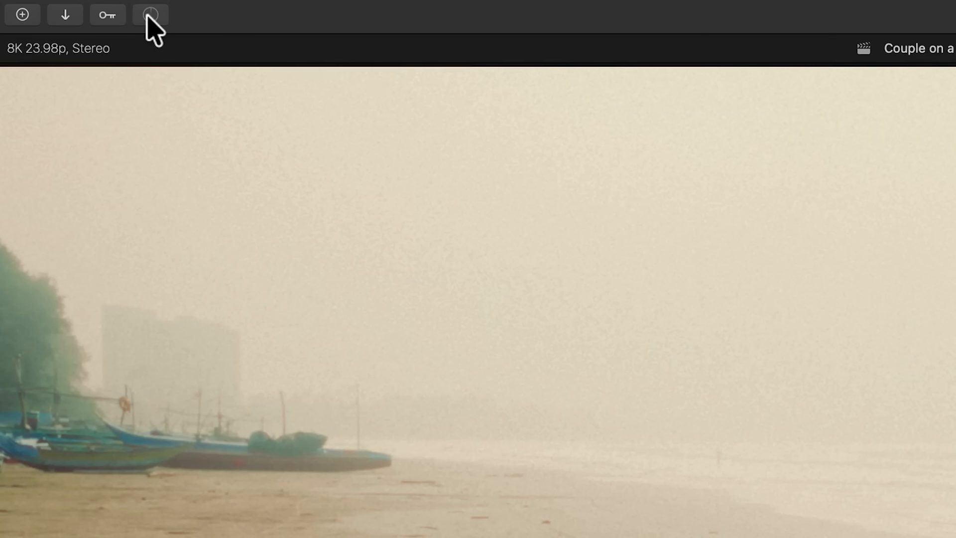
Open the Background Tasks window to check the rendering progress
click(150, 15)
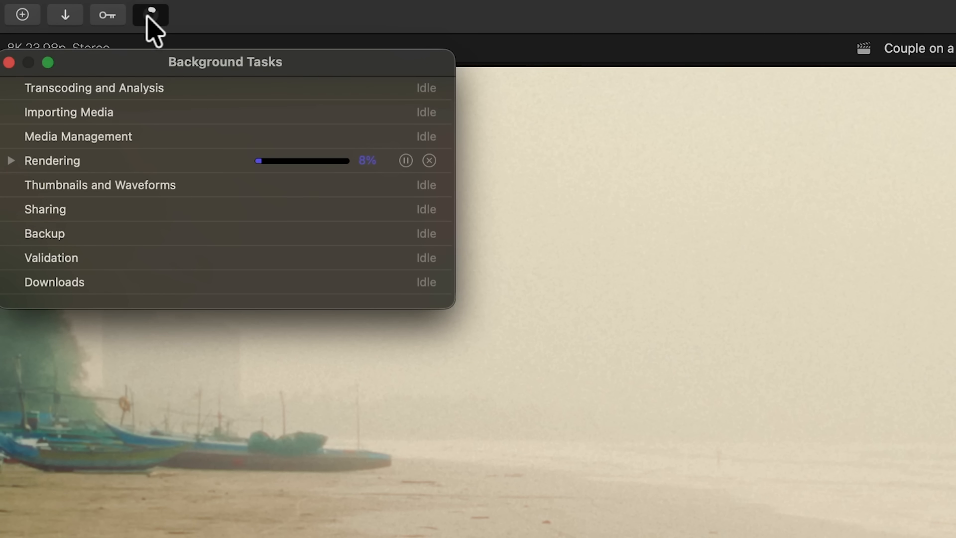